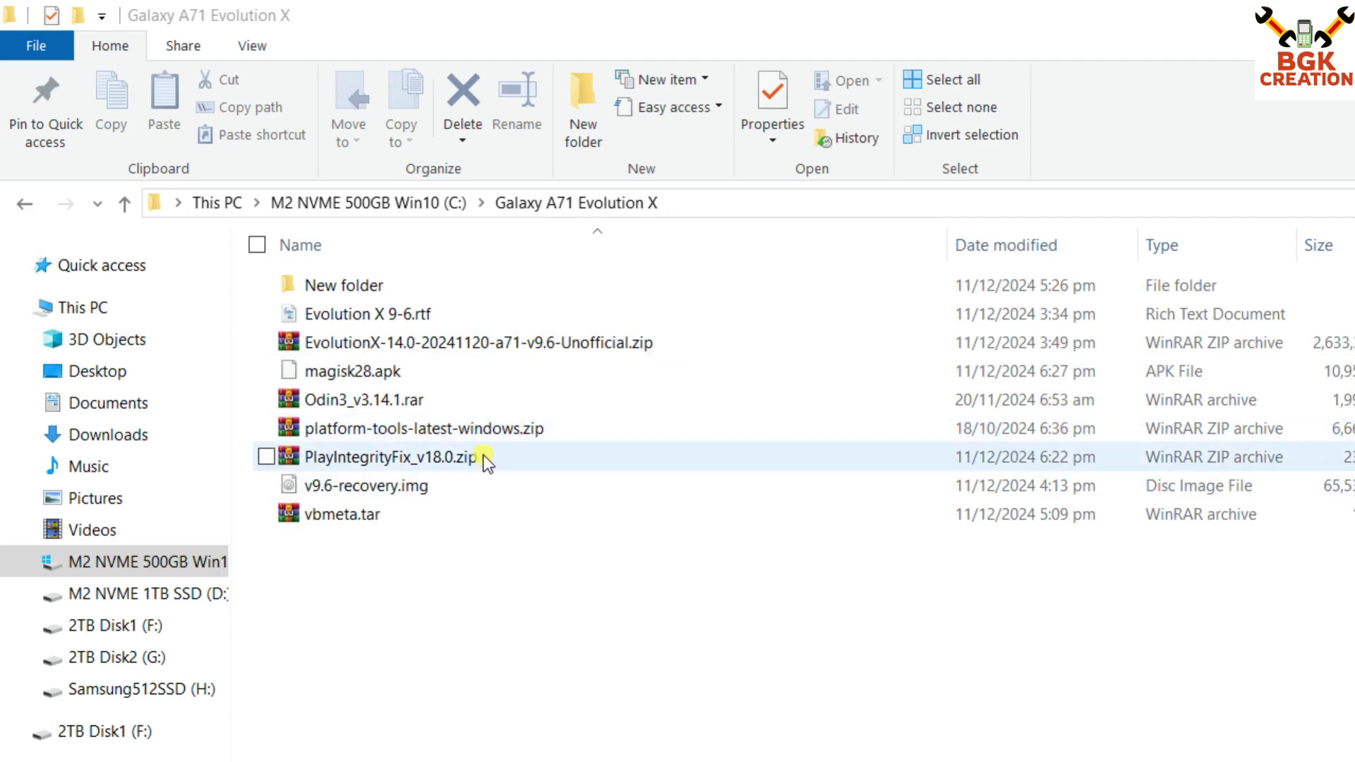
Review the v9.6-recovery.img, EvolutionX-14.0-20241120-a71-v9.6-Unofficial.zip and vbmeta.tar files in the Galaxy A71 Evolution X folder.
left_click(422, 488)
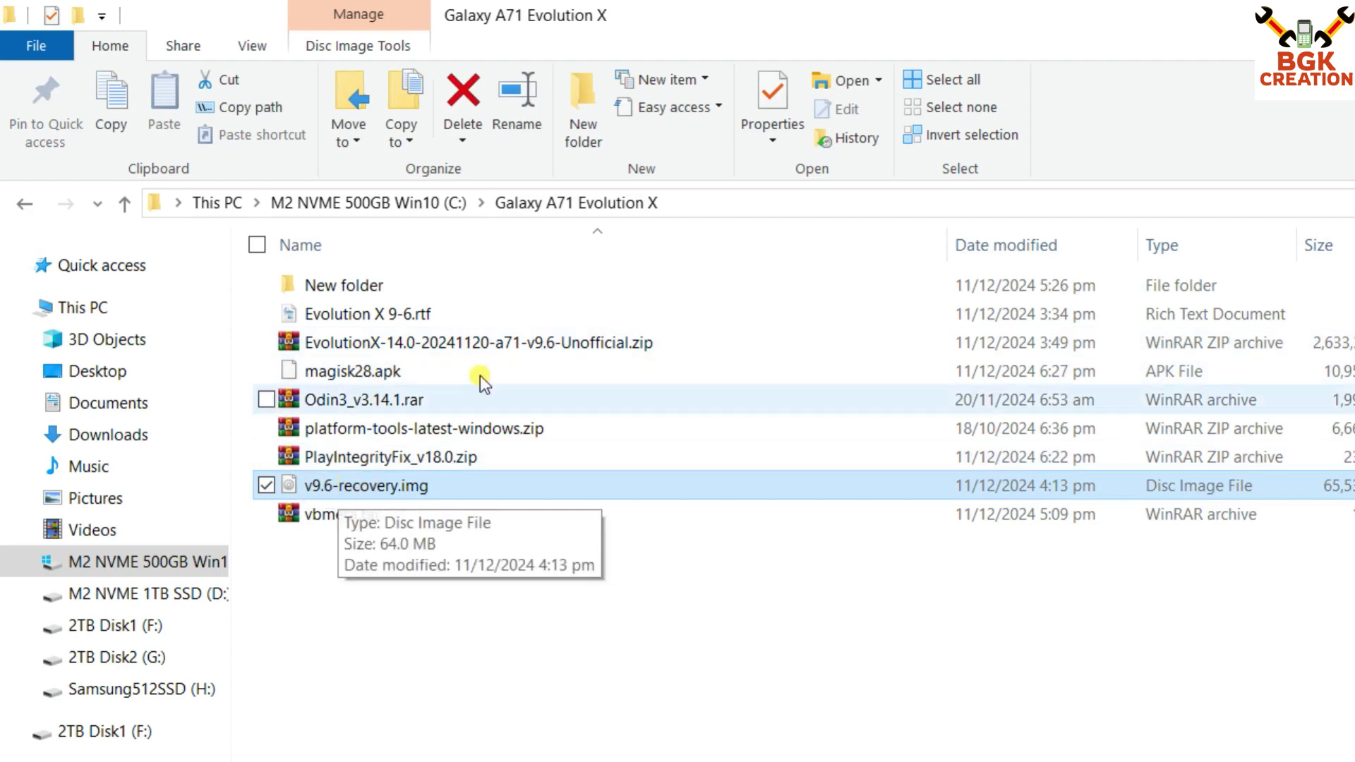
mouse_move(539, 346)
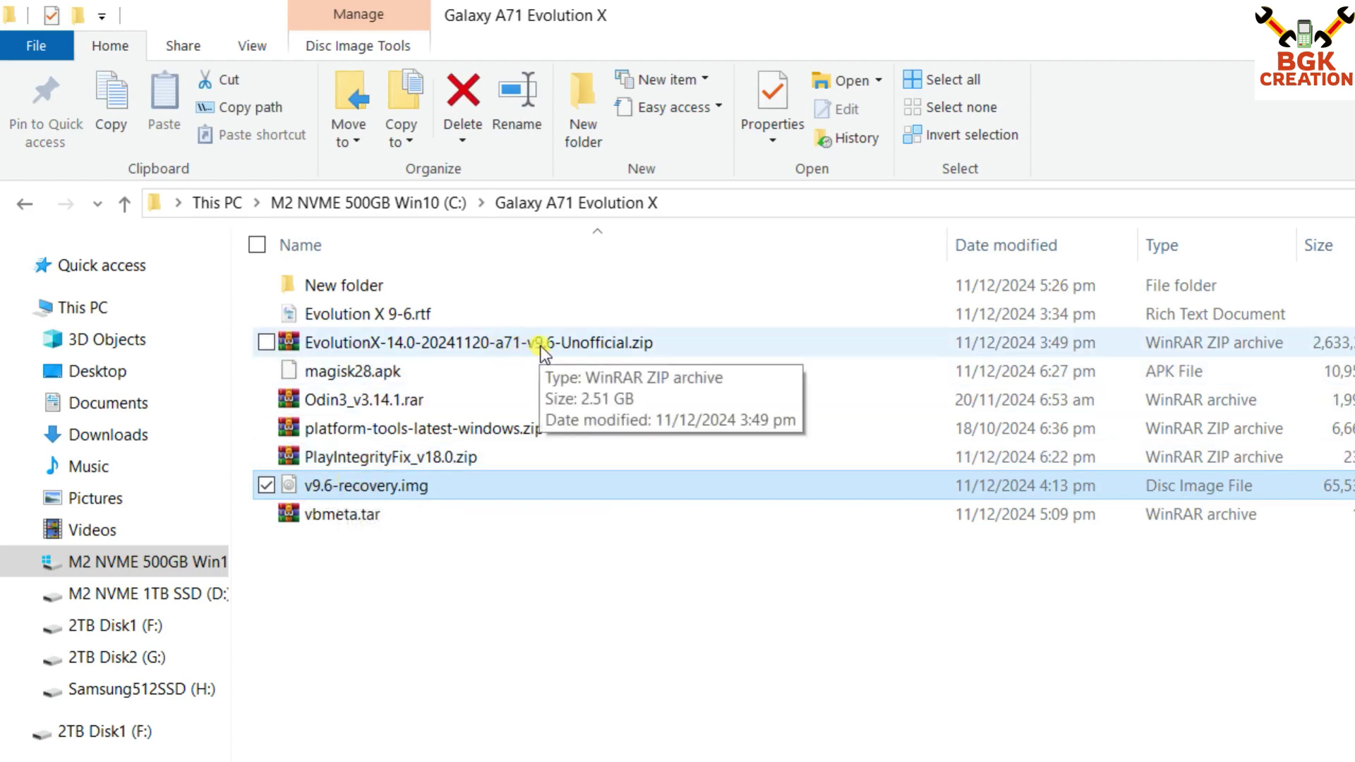
left_click(538, 344)
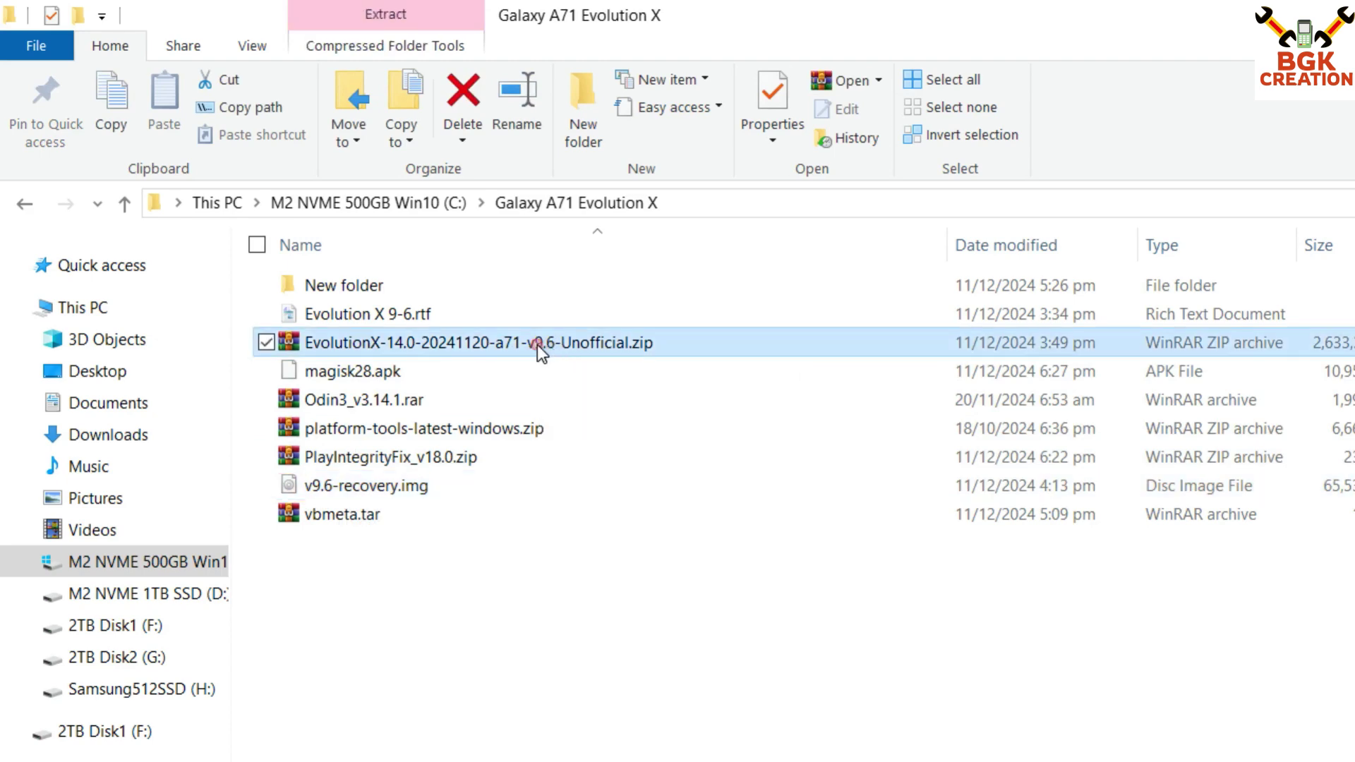
mouse_move(555, 343)
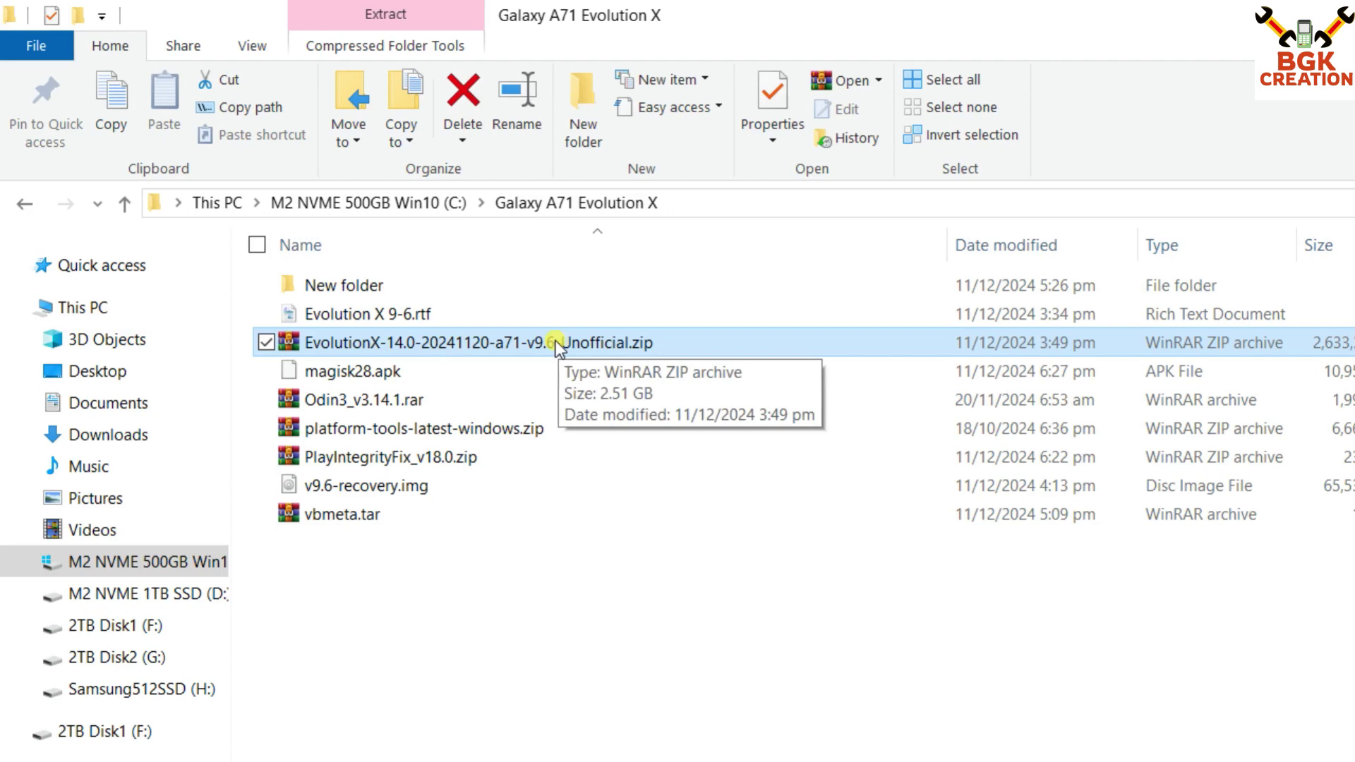
left_click(370, 487)
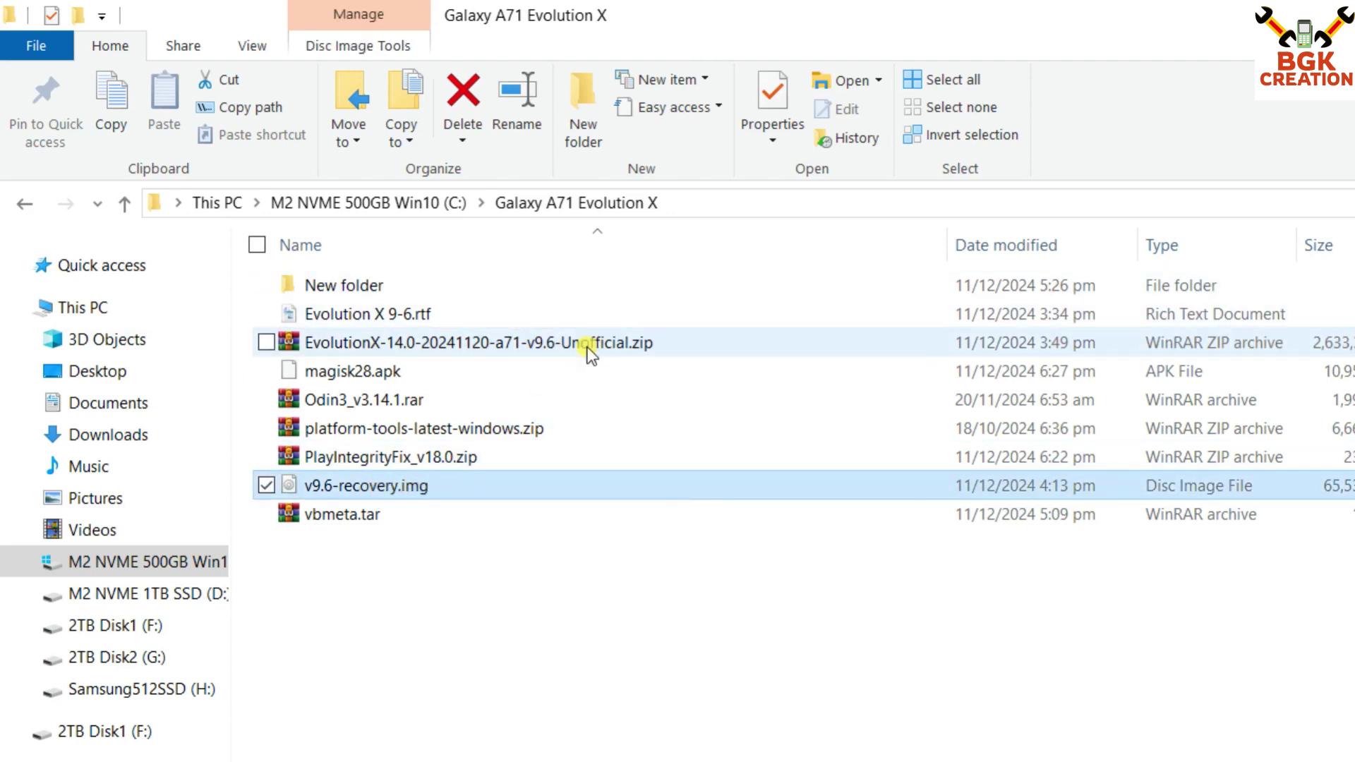
mouse_move(587, 346)
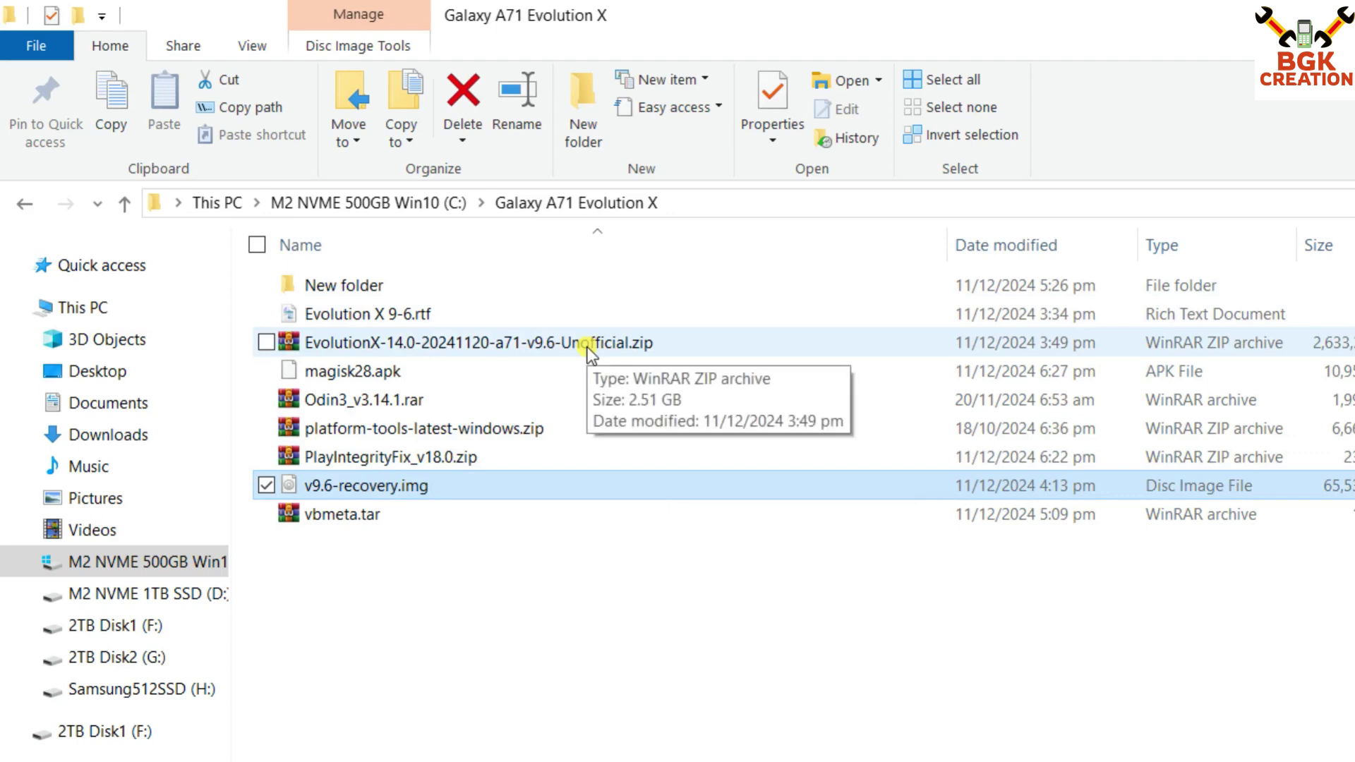
left_click(381, 519)
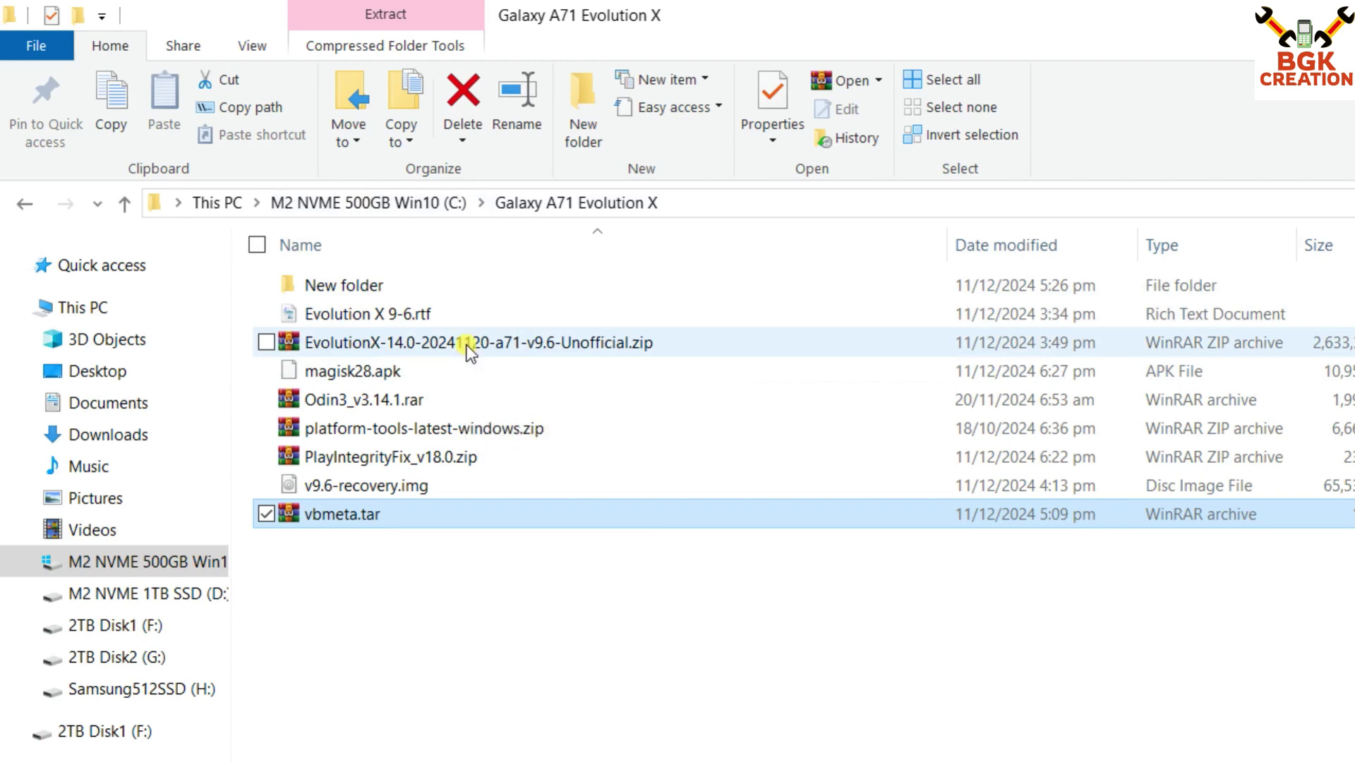
Extract platform-tools-latest-windows.zip and Odin3_v3.14.1.rar, each into a folder named after its archive.
left_click(486, 441)
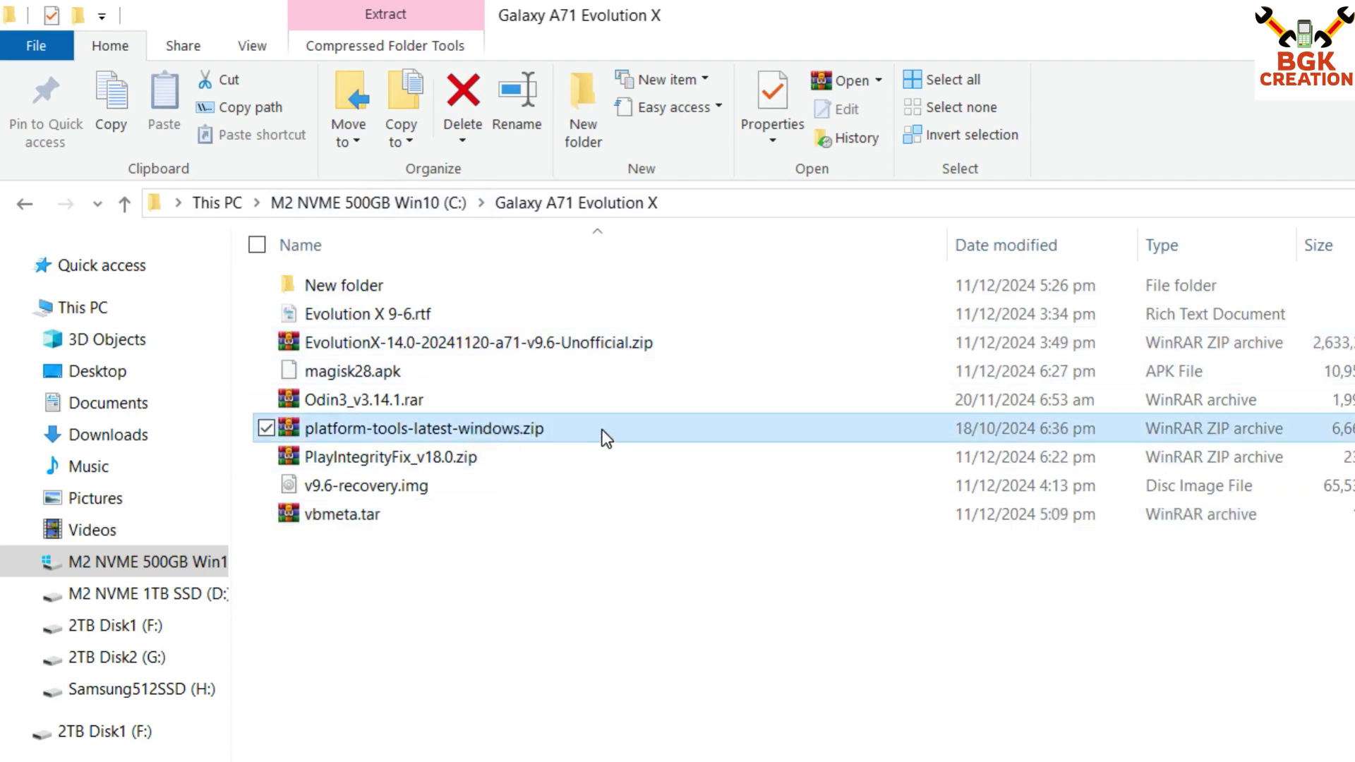
right_click(597, 428)
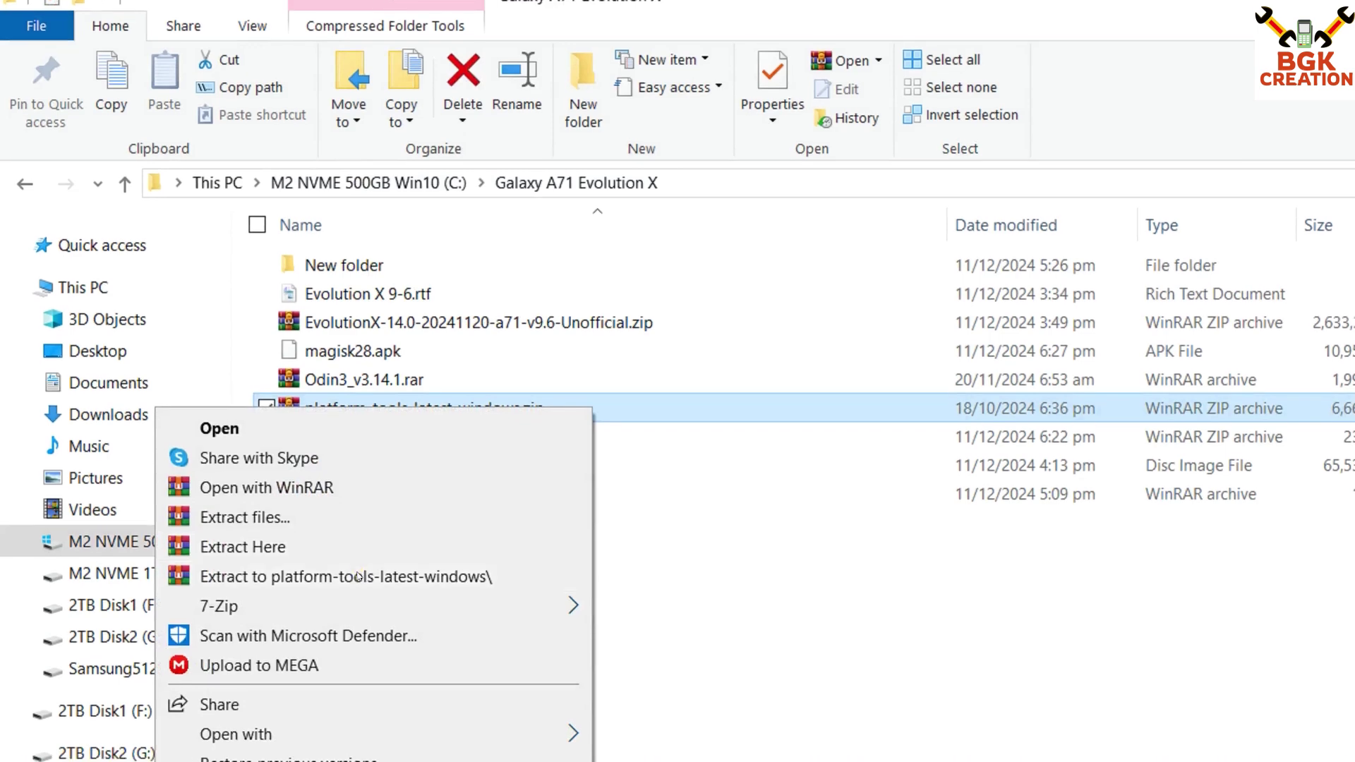
left_click(364, 586)
left_click(450, 425)
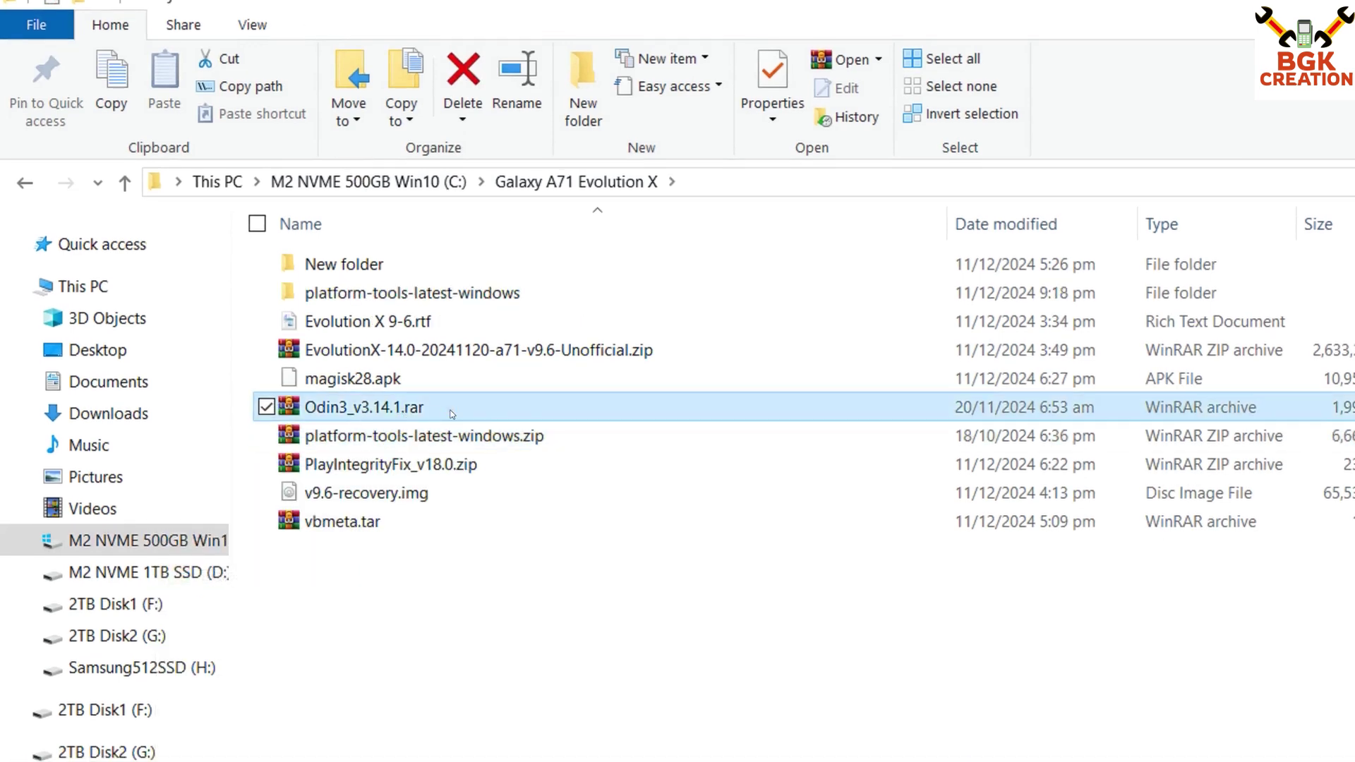
right_click(451, 413)
left_click(233, 586)
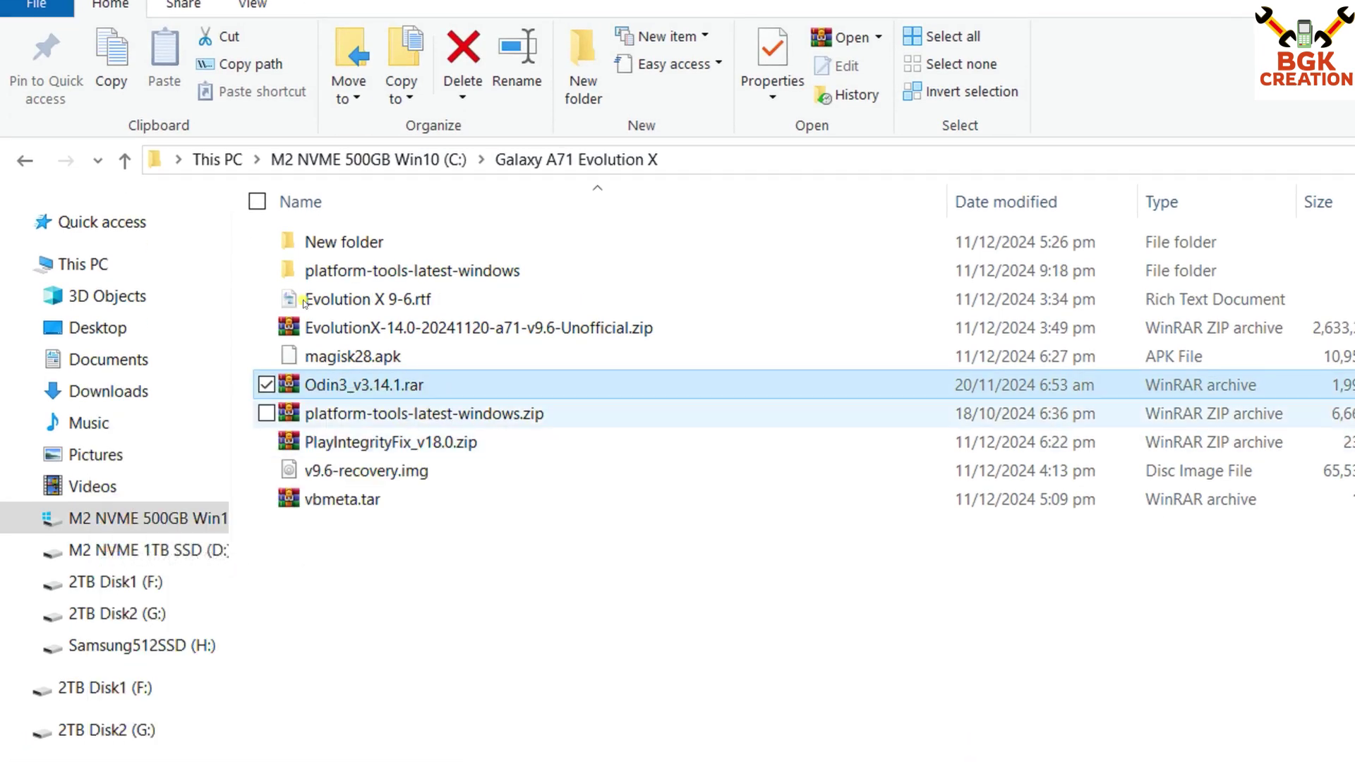
Copy v9.6-recovery.img and EvolutionX-14.0-20241120-a71-v9.6-Unofficial.zip into the extracted platform-tools-latest-windows folder.
left_click(360, 501)
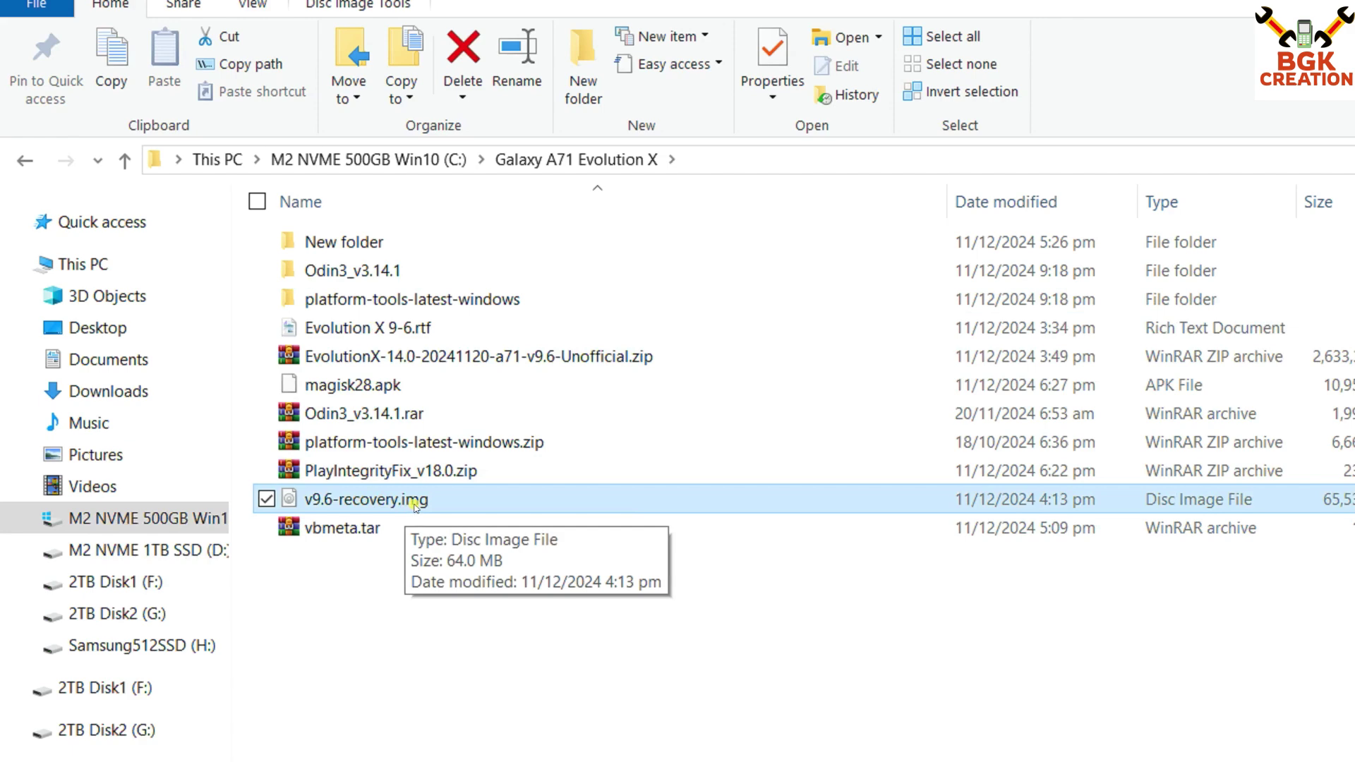
left_click(473, 358, "ctrl")
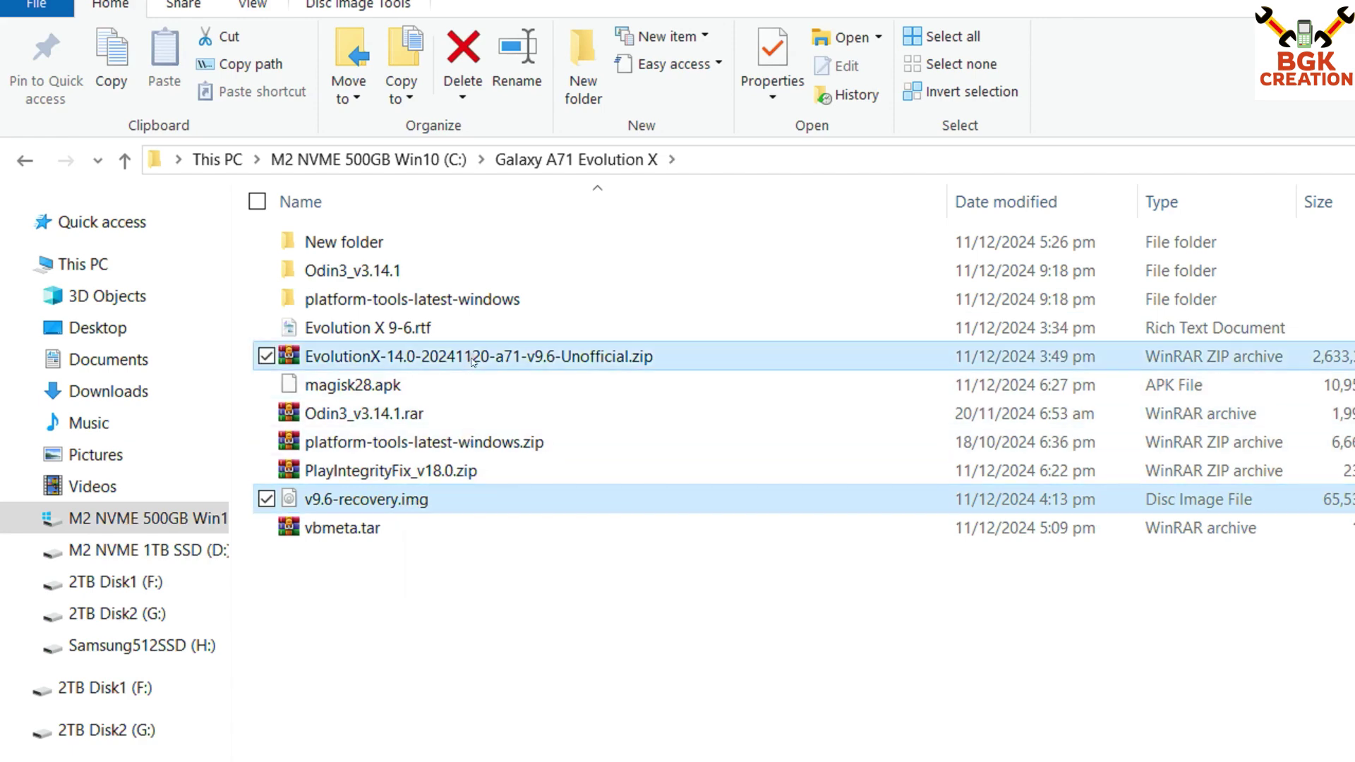
right_click(680, 354)
left_click(232, 698)
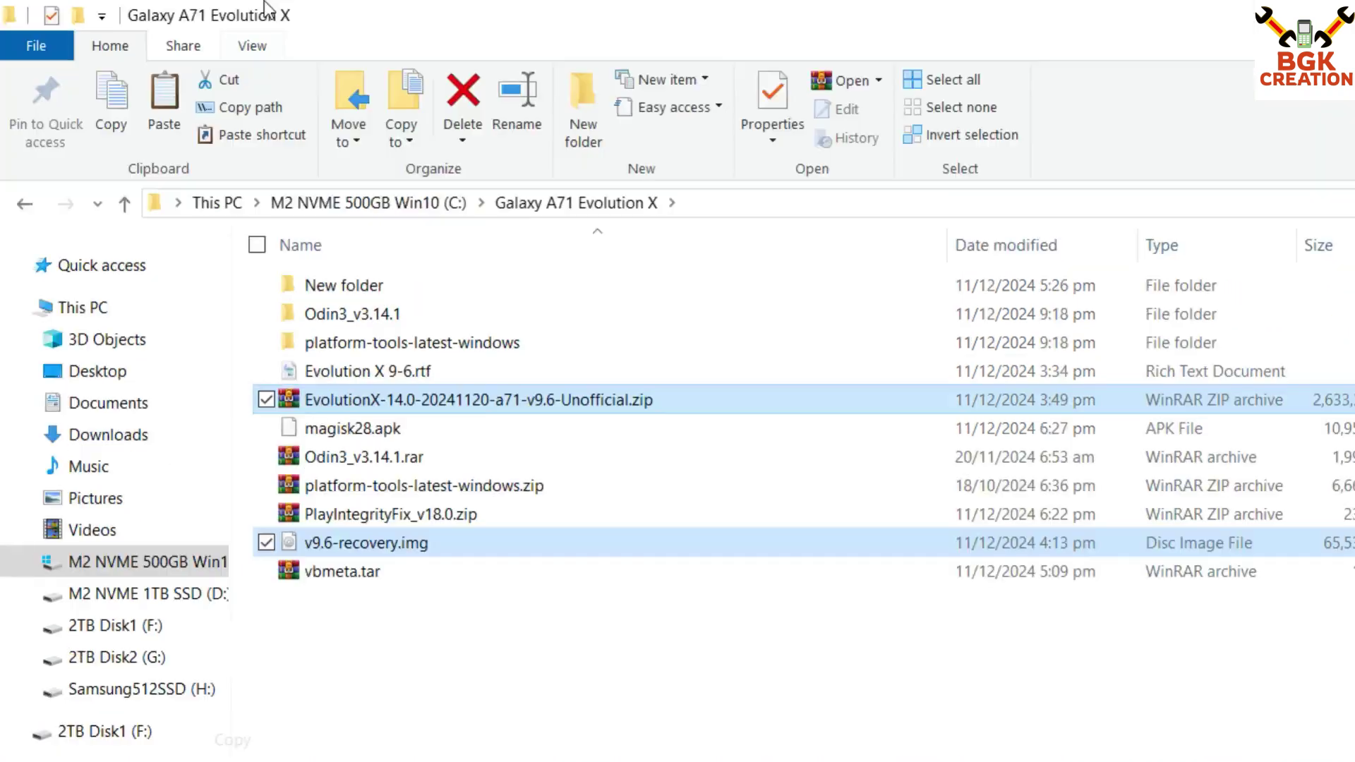
left_click(504, 344)
double_click(544, 342)
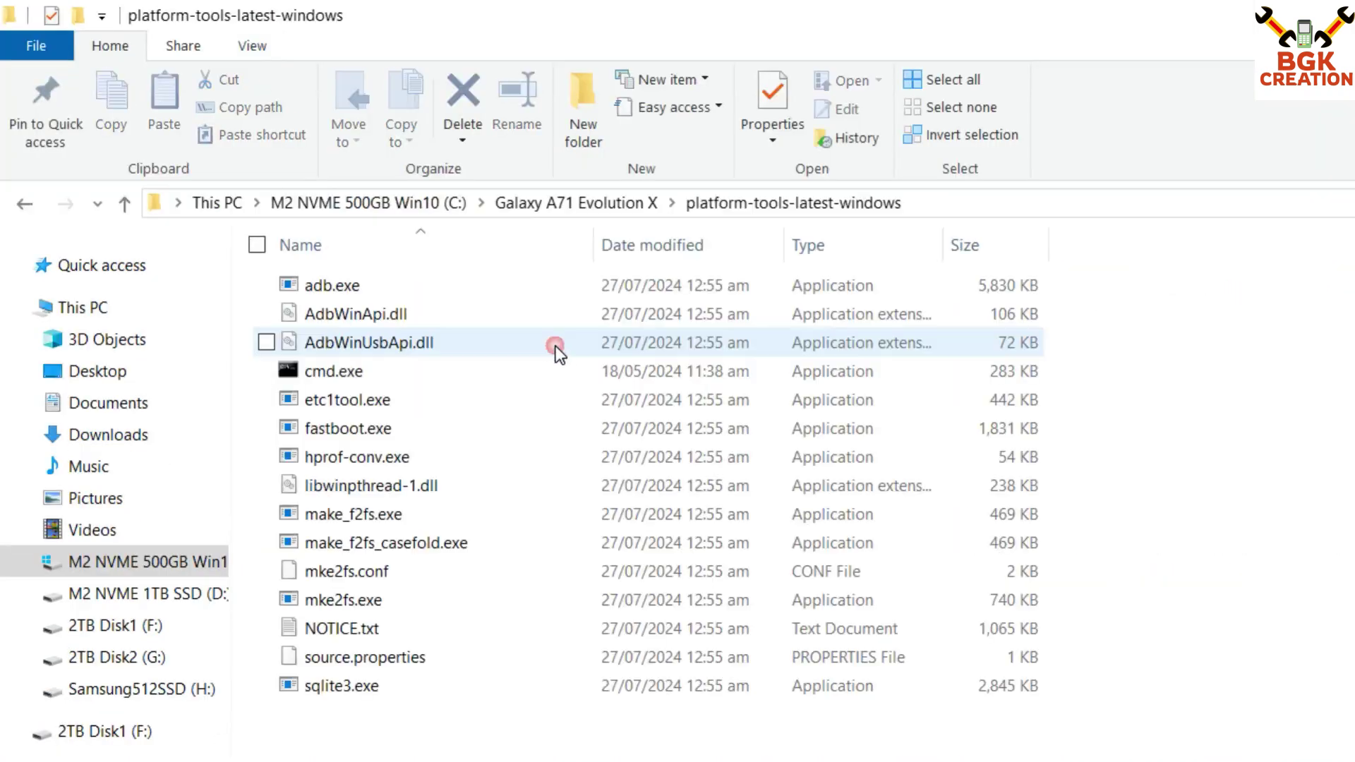
right_click(240, 325)
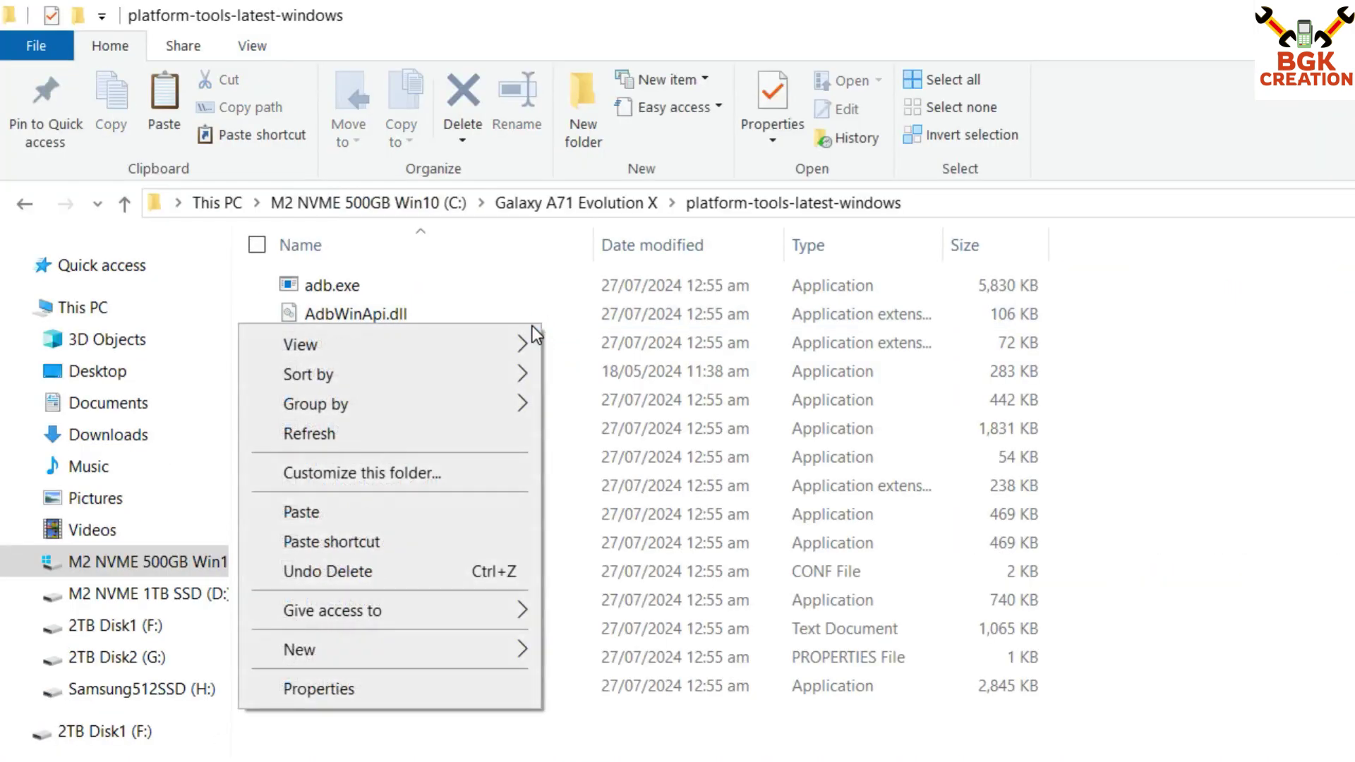
left_click(339, 510)
Rename the EvolutionX ZIP archive in the platform-tools-latest-windows folder to rom.zip.
left_click(634, 425)
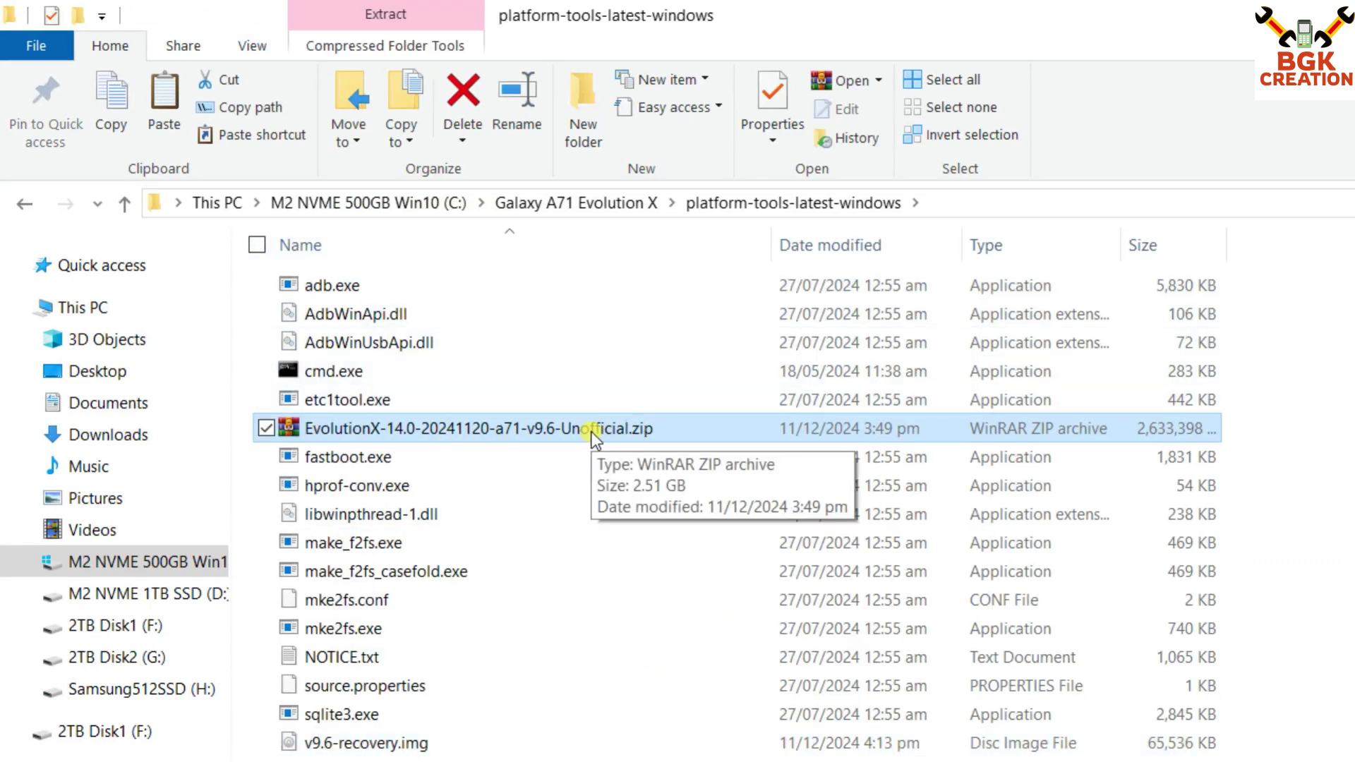
left_click(613, 428)
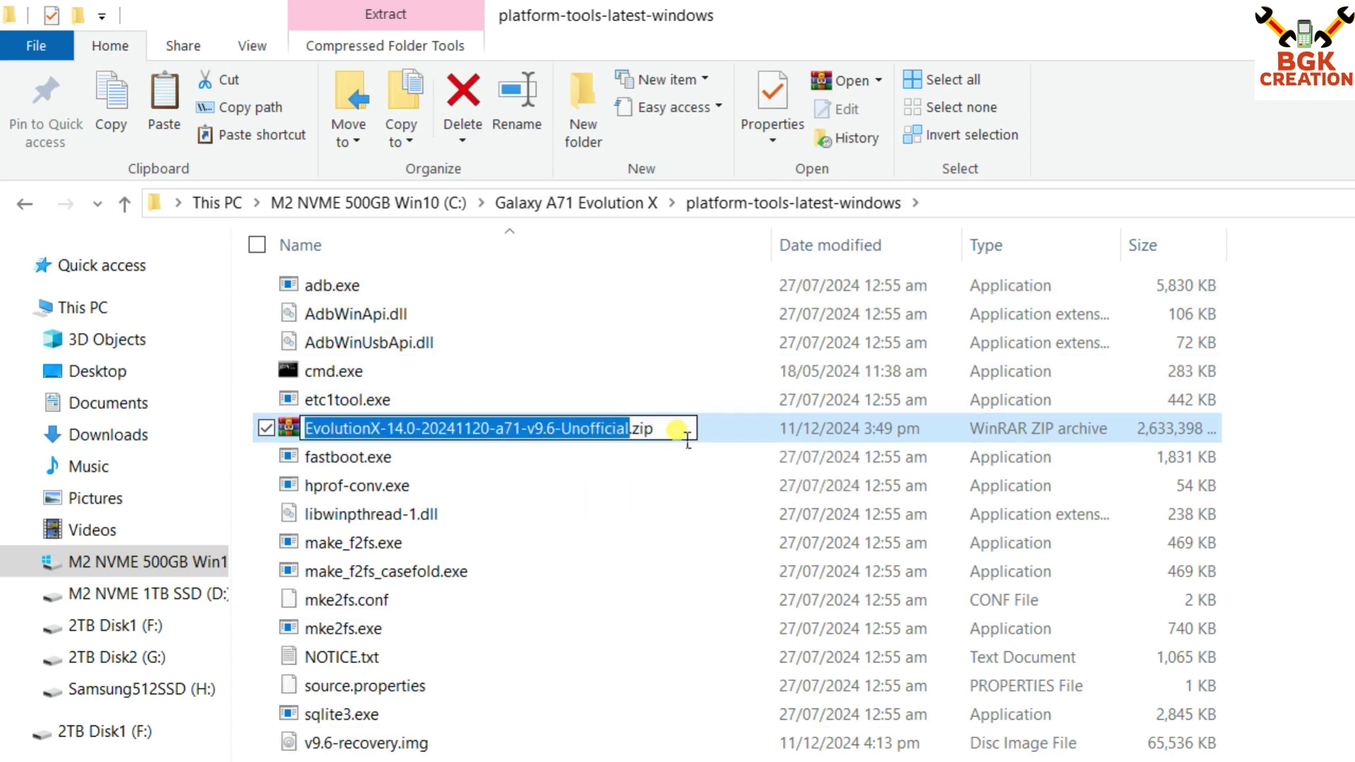
type("rom")
key("Right")
key("Right")
key("Right")
key("Right")
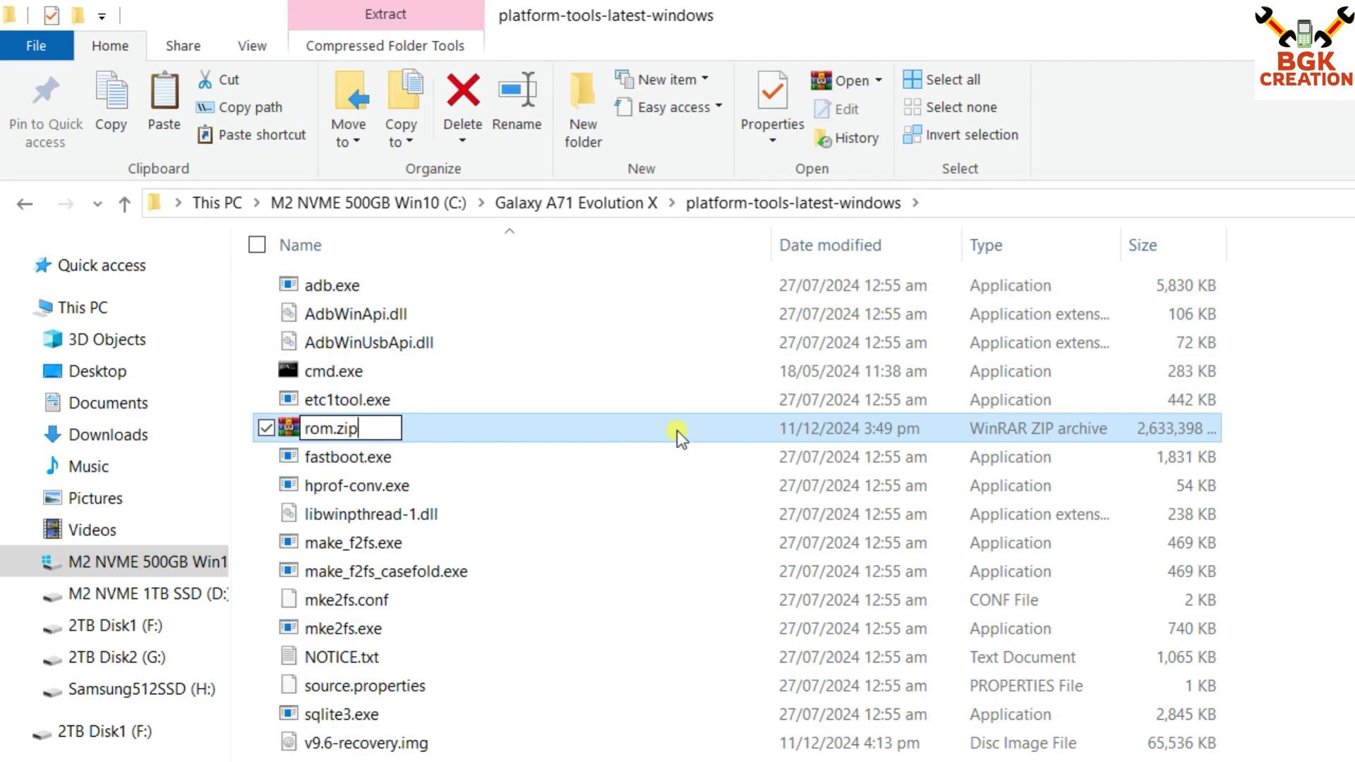
key("Return")
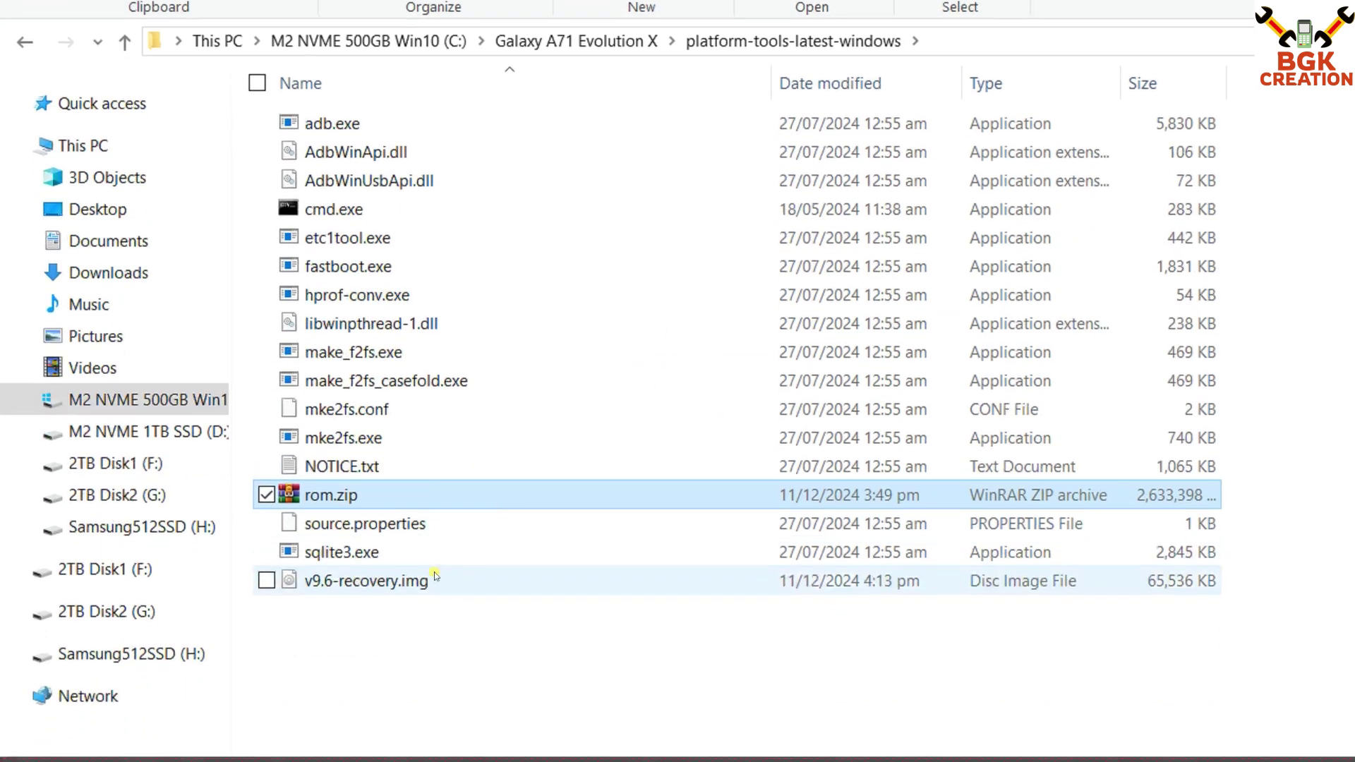
Rename the v9.6-recovery.img file in the platform-tools-latest-windows folder to recovery.img.
left_click(434, 750)
left_click(449, 572)
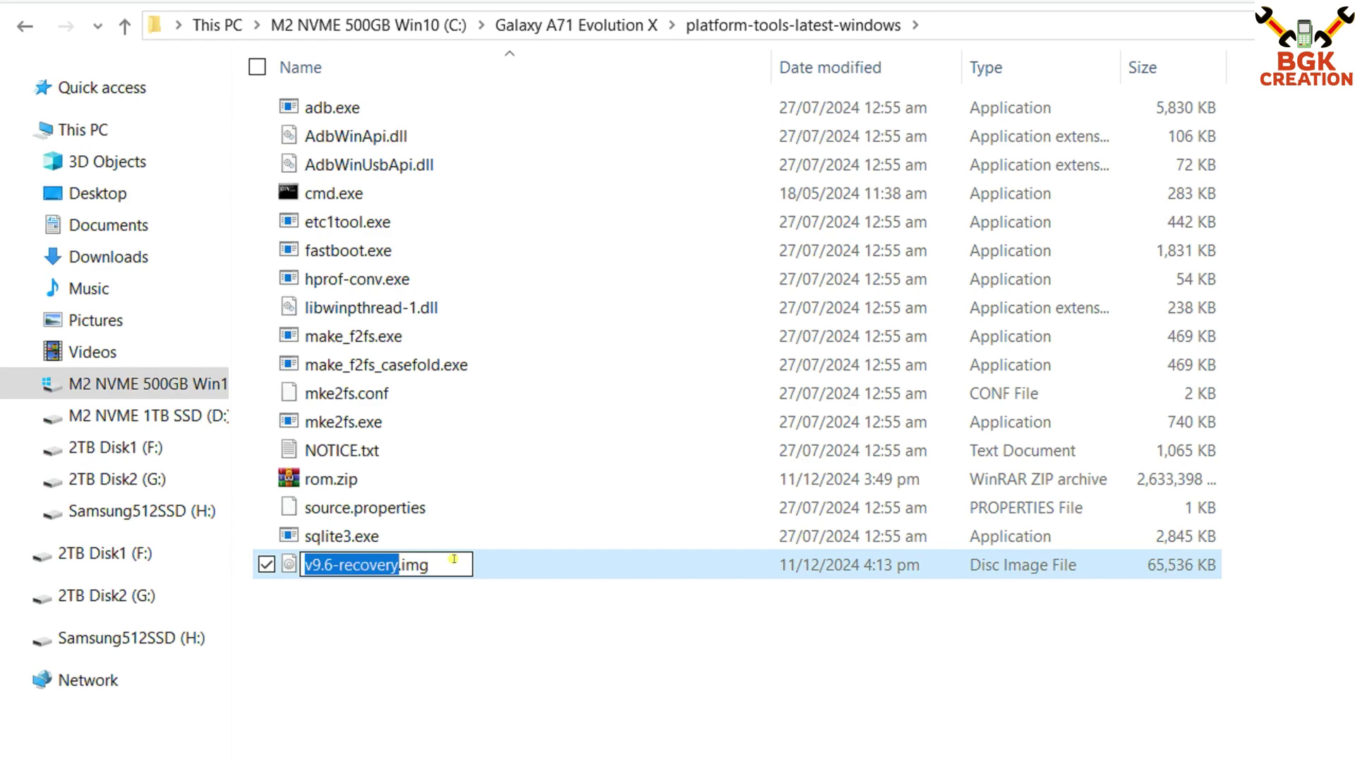
type("recover")
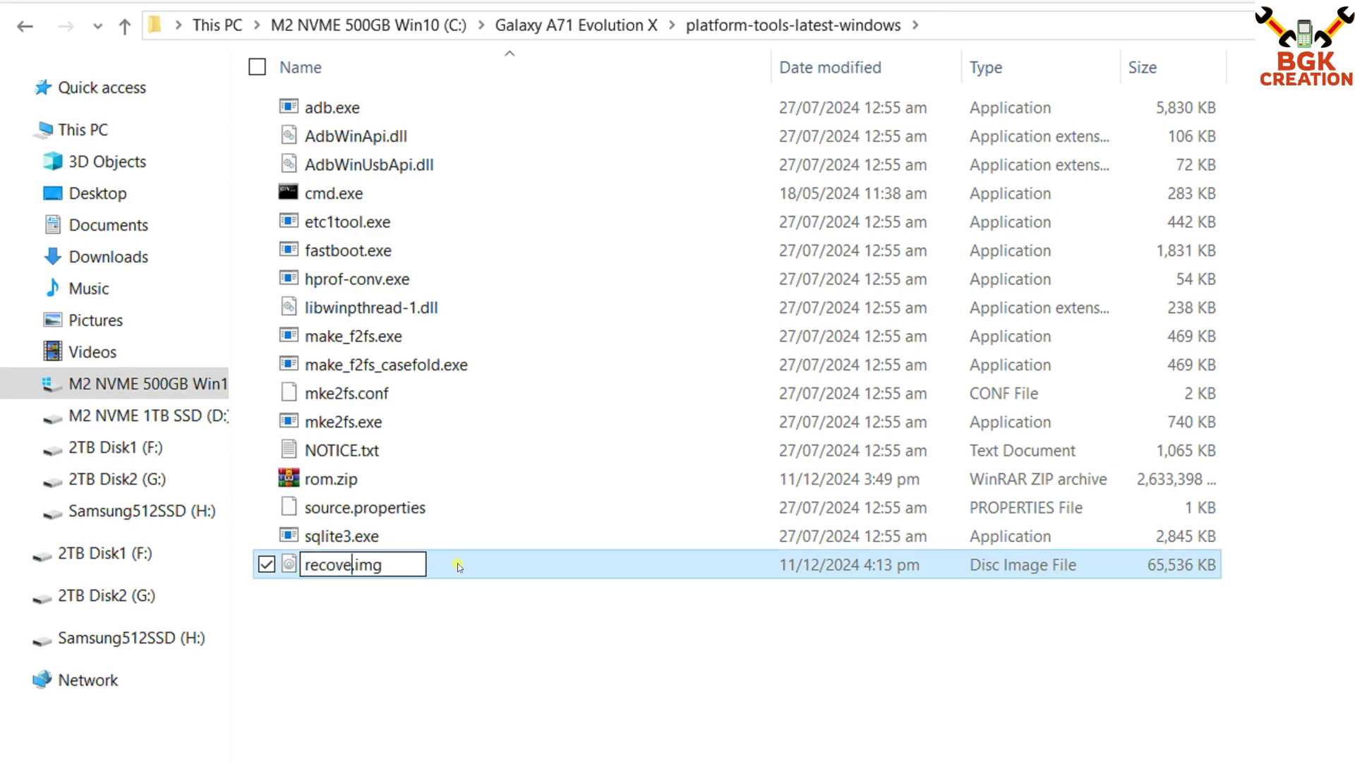
type("y")
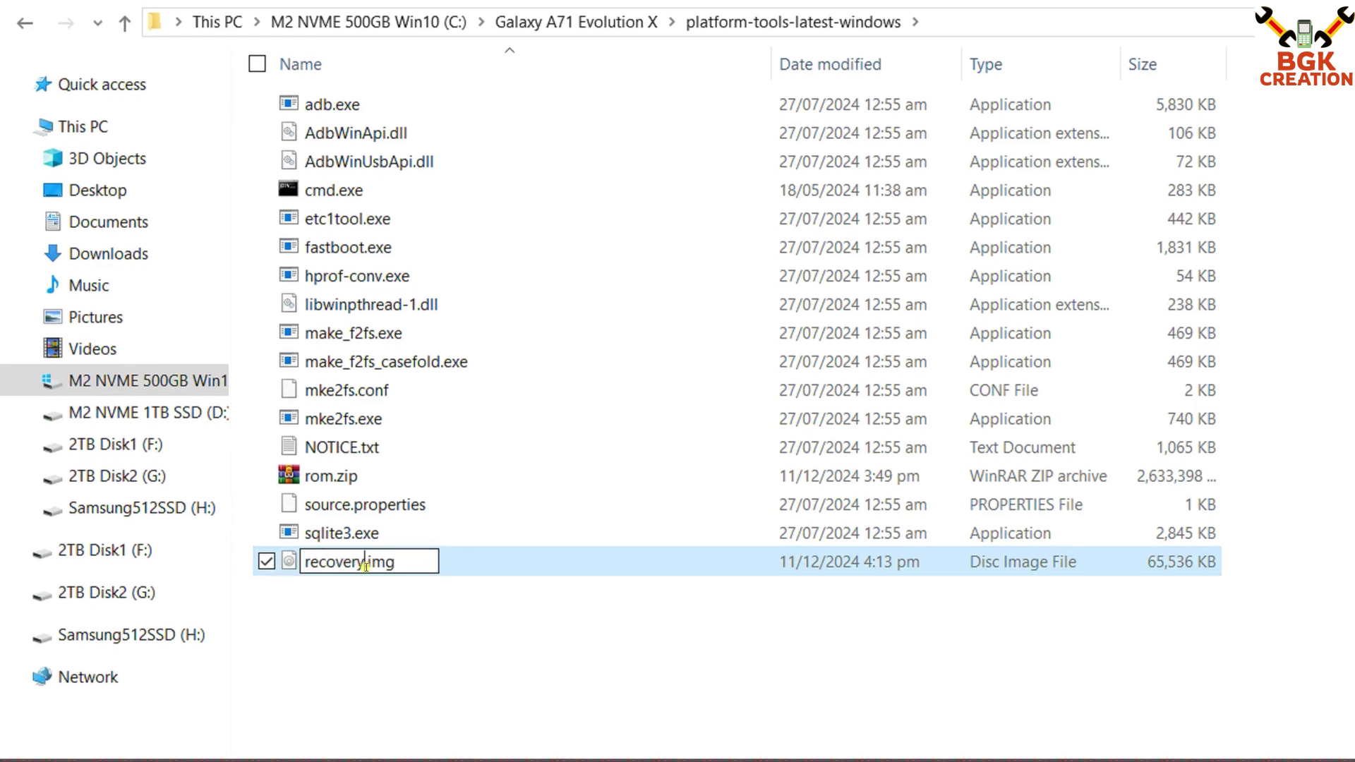
left_click(410, 560)
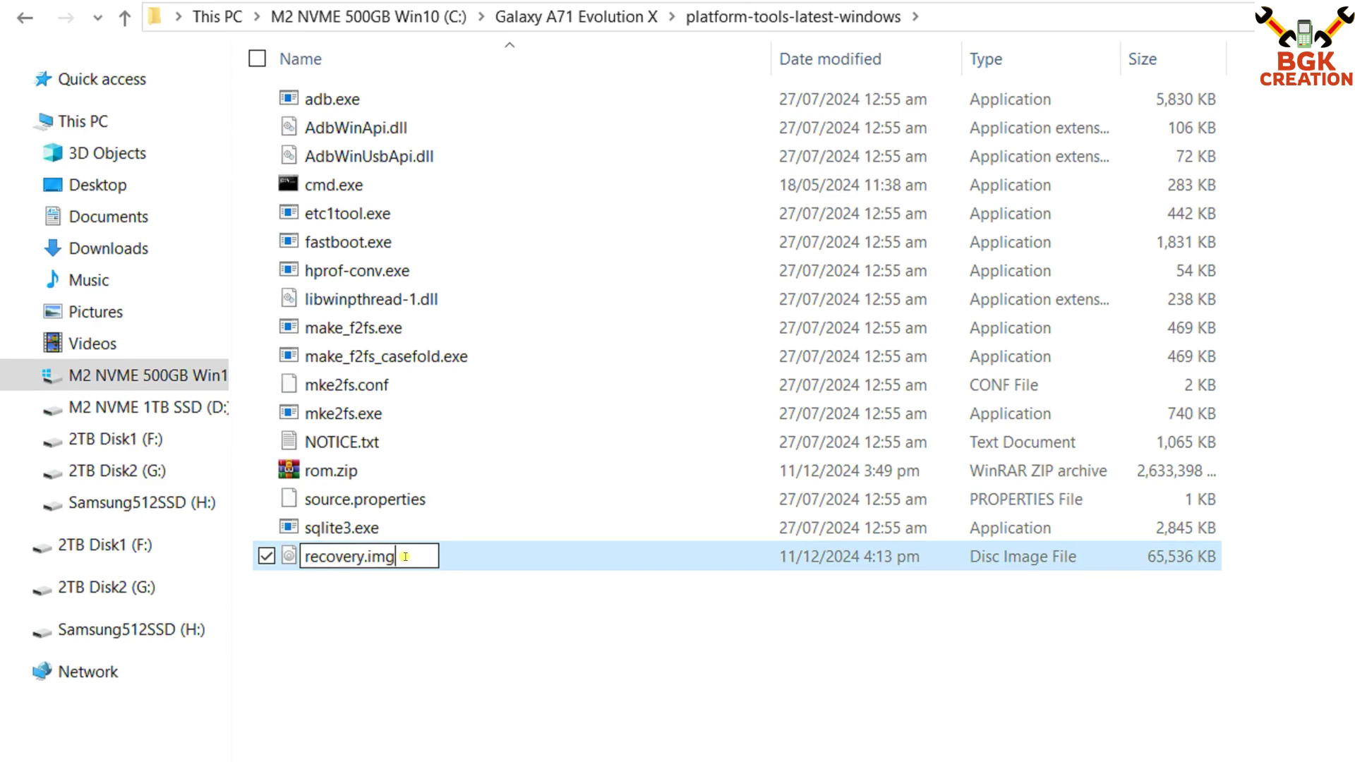
key("Return")
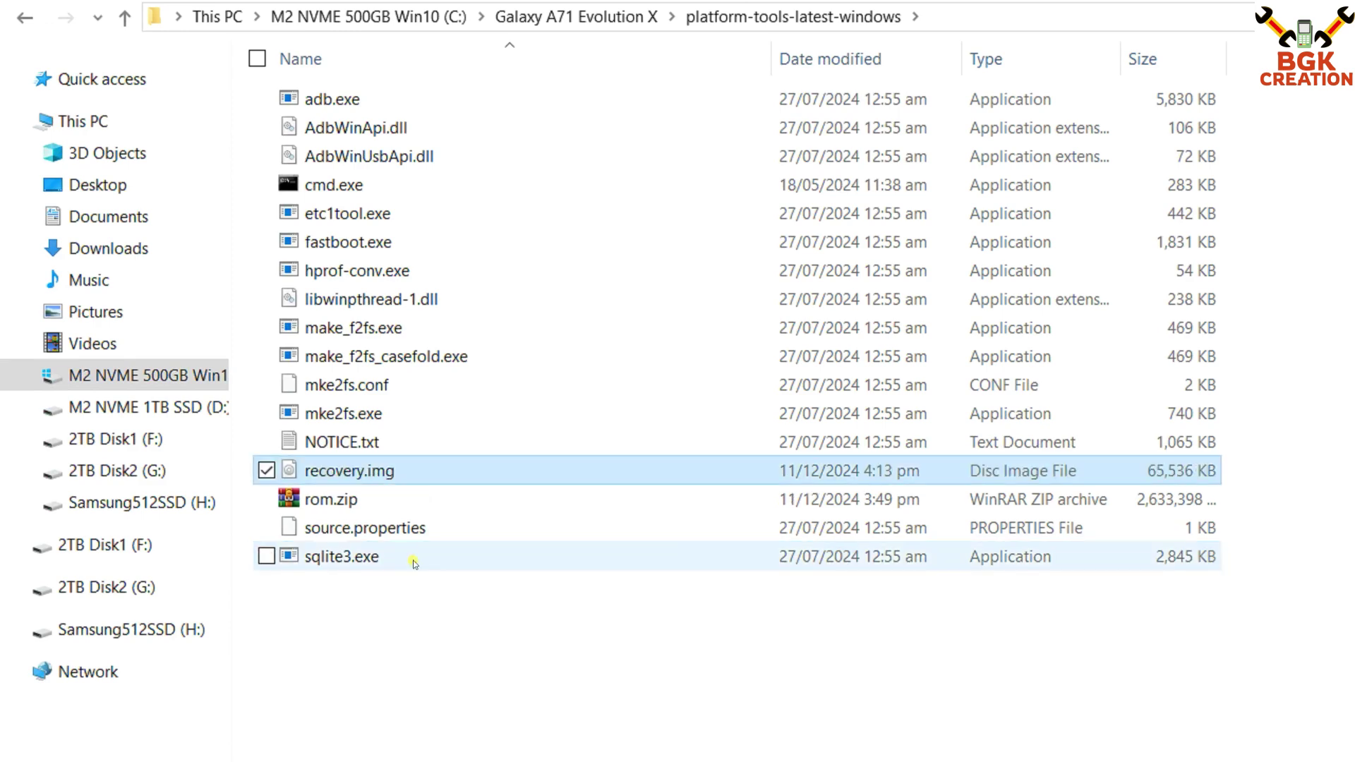
Run cmd.exe from the platform-tools-latest-windows folder as administrator and reposition its window.
left_click(377, 348)
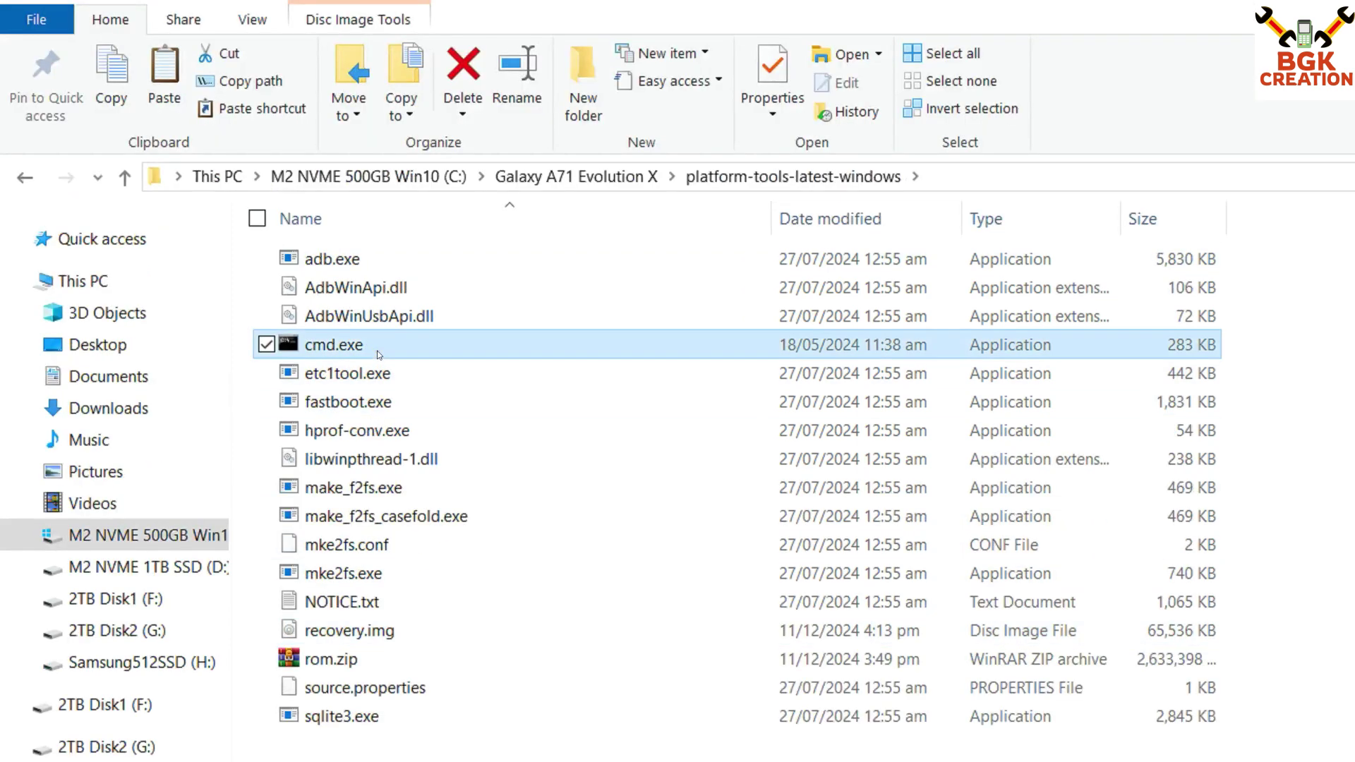
right_click(404, 351)
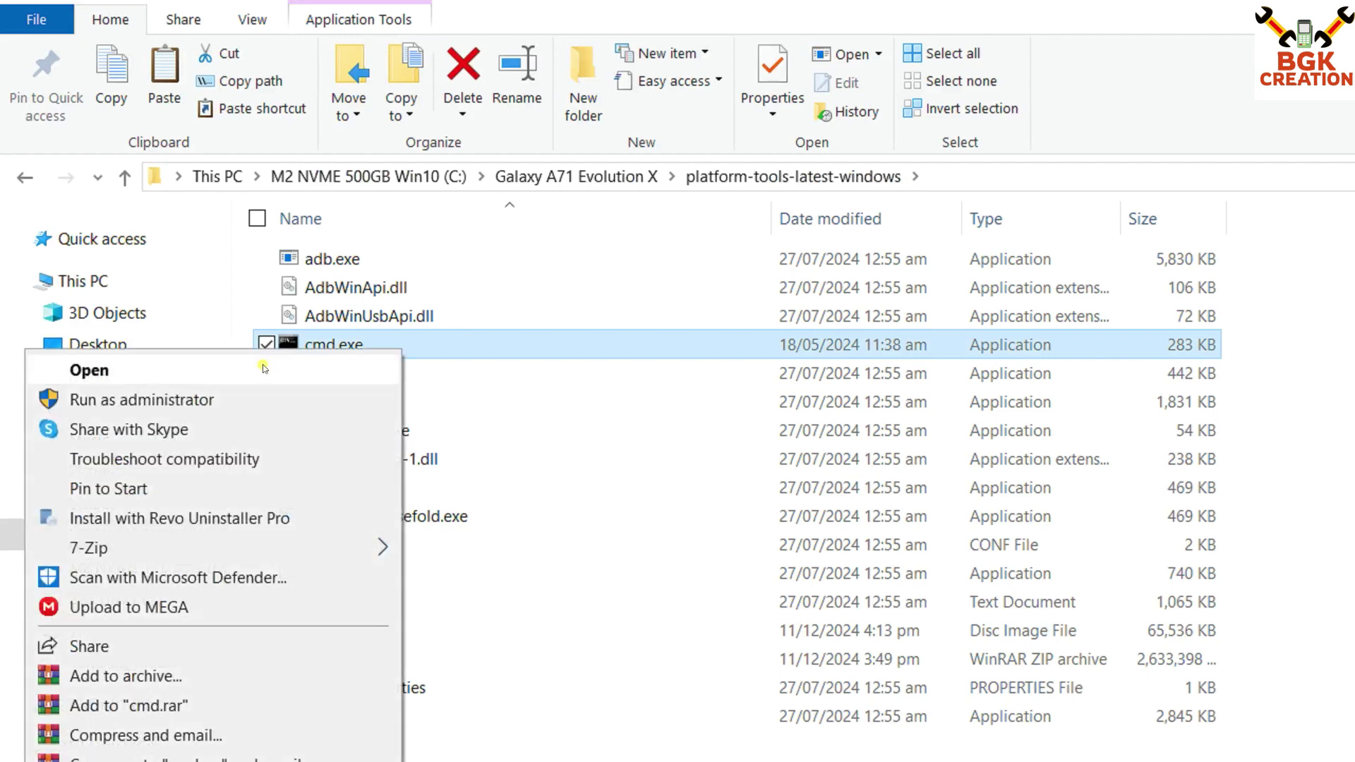
left_click(195, 401)
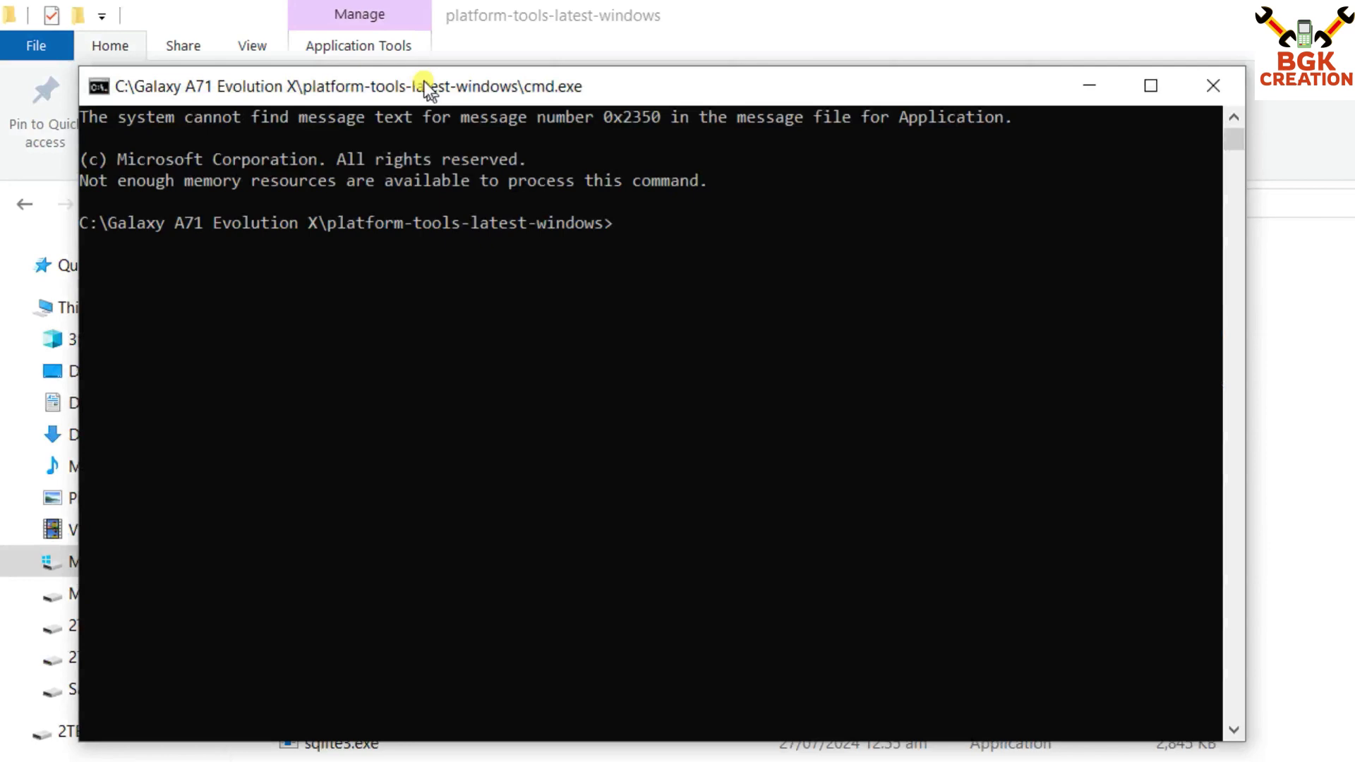
left_click_drag(427, 87, 365, 30)
Switch to WordPad, copy the command "tar --format=ustar -cvf recovery.tar recovery.img", and return to the command prompt window.
key("alt+Tab")
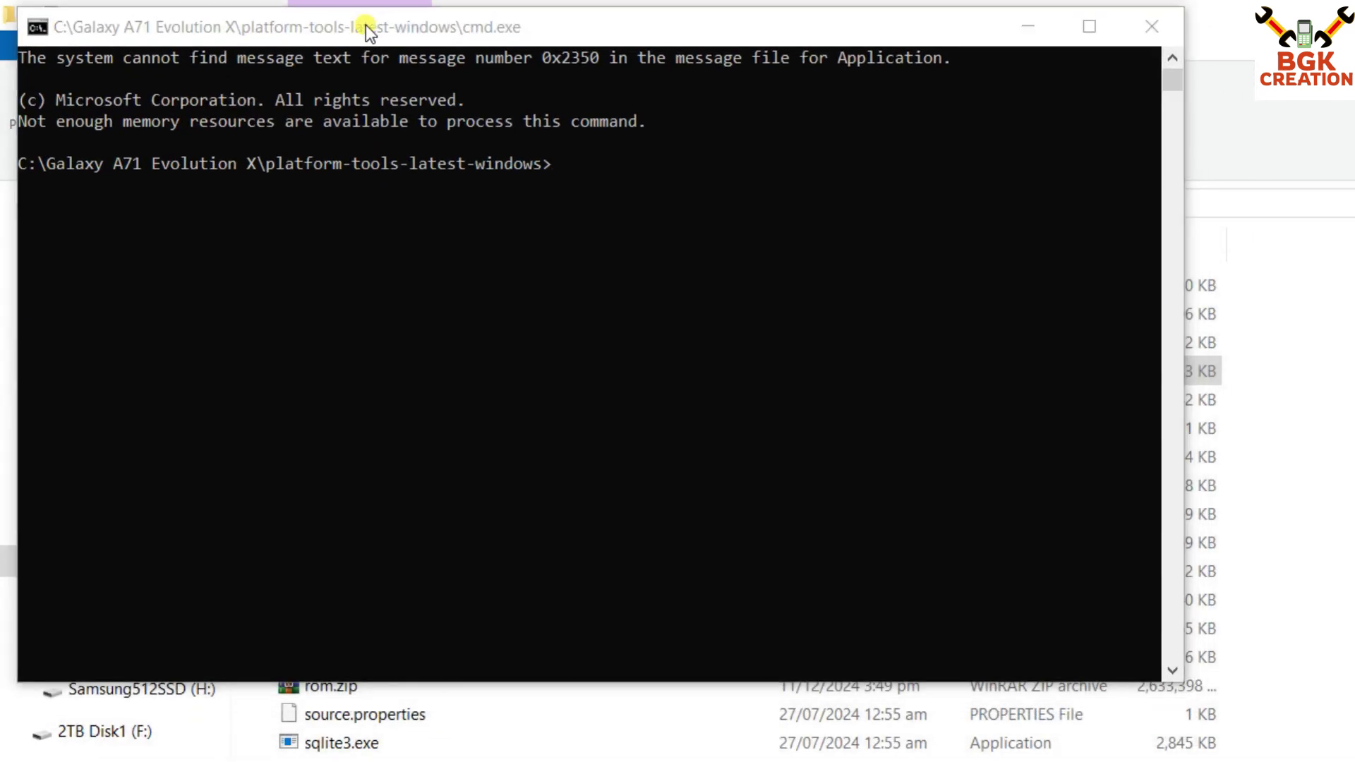
key("alt+Tab")
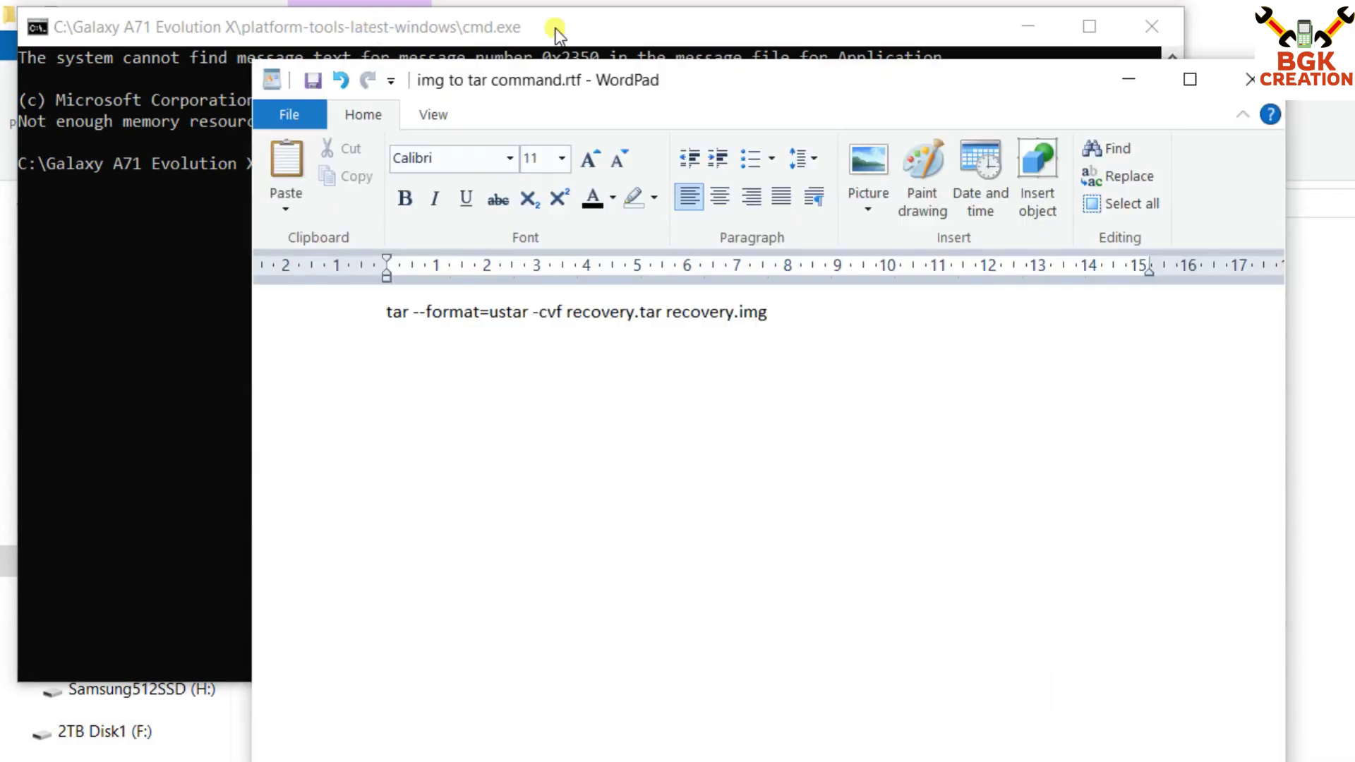
left_click_drag(592, 94, 382, 45)
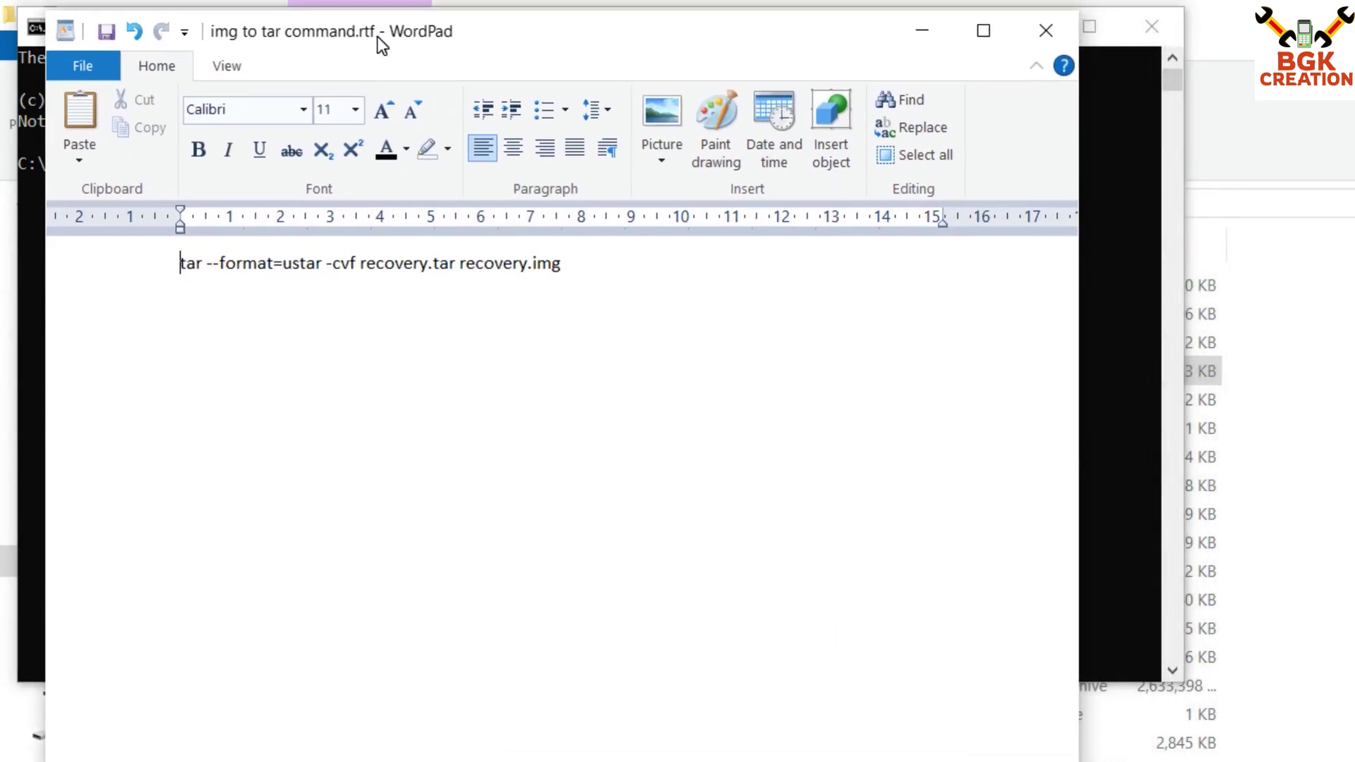
triple_click(192, 267)
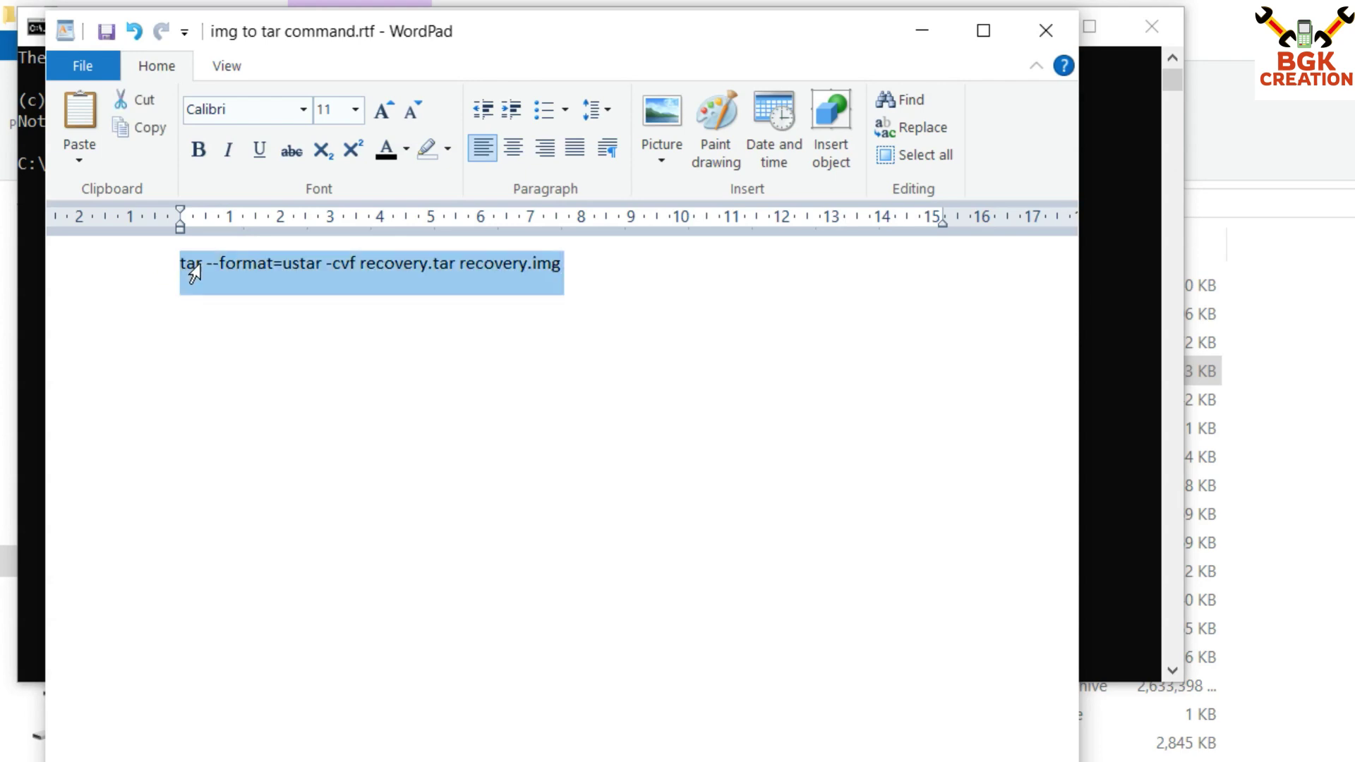
right_click(262, 280)
left_click(167, 324)
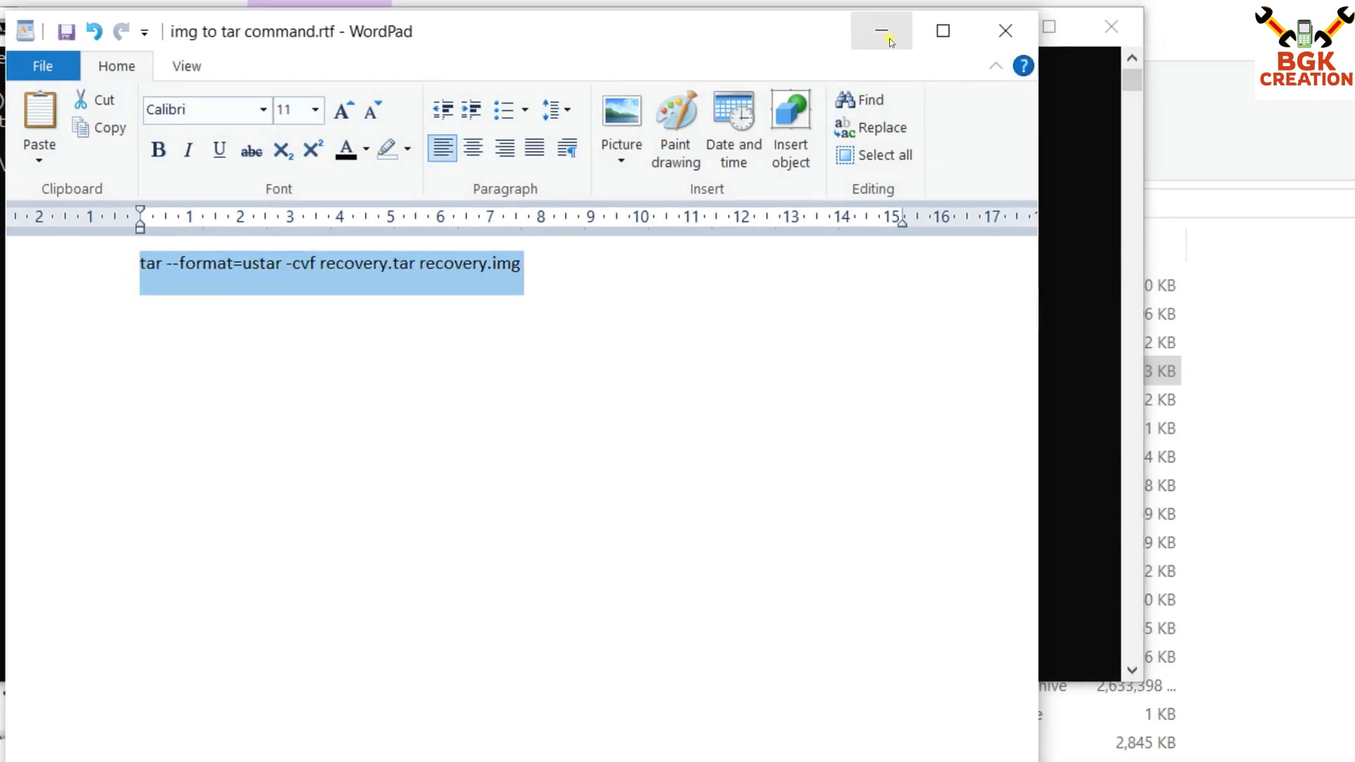
left_click(931, 36)
left_click_drag(560, 30, 613, 35)
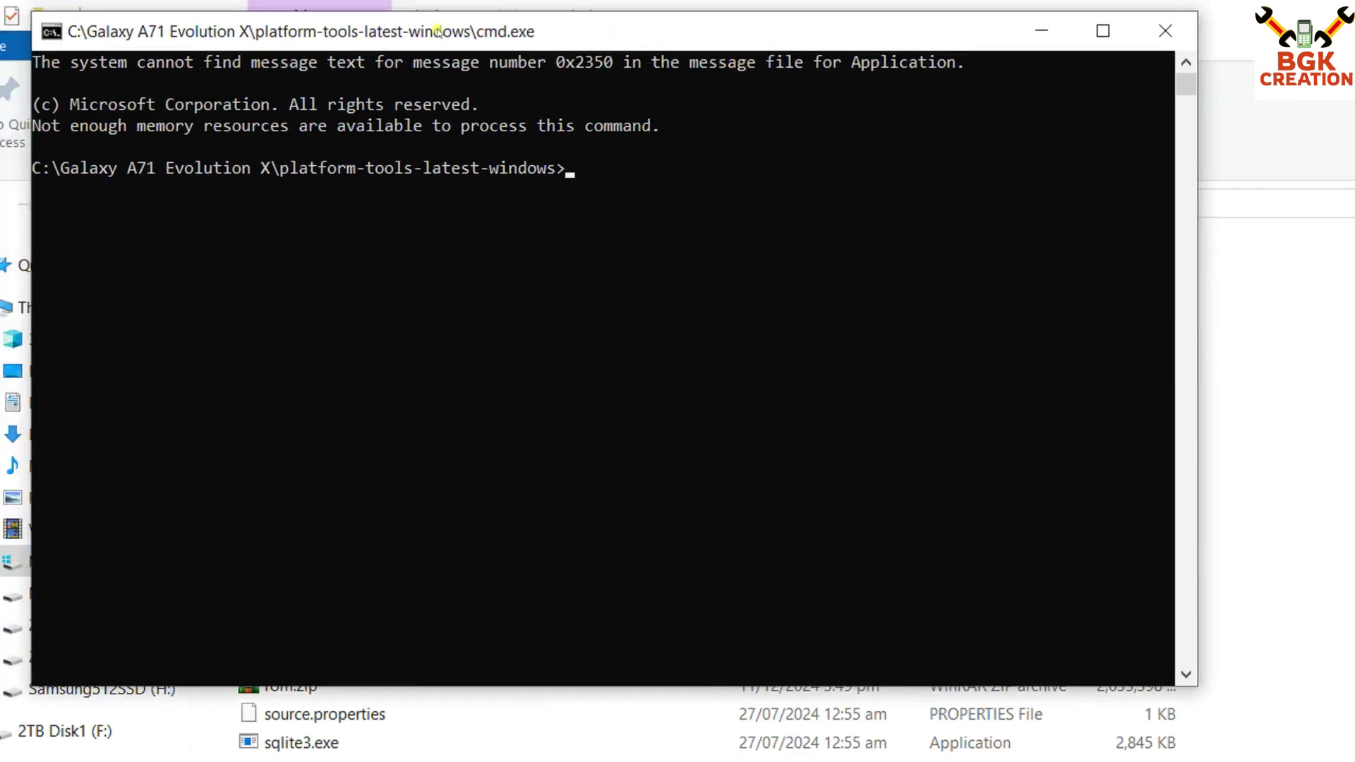
left_click_drag(397, 31, 373, 29)
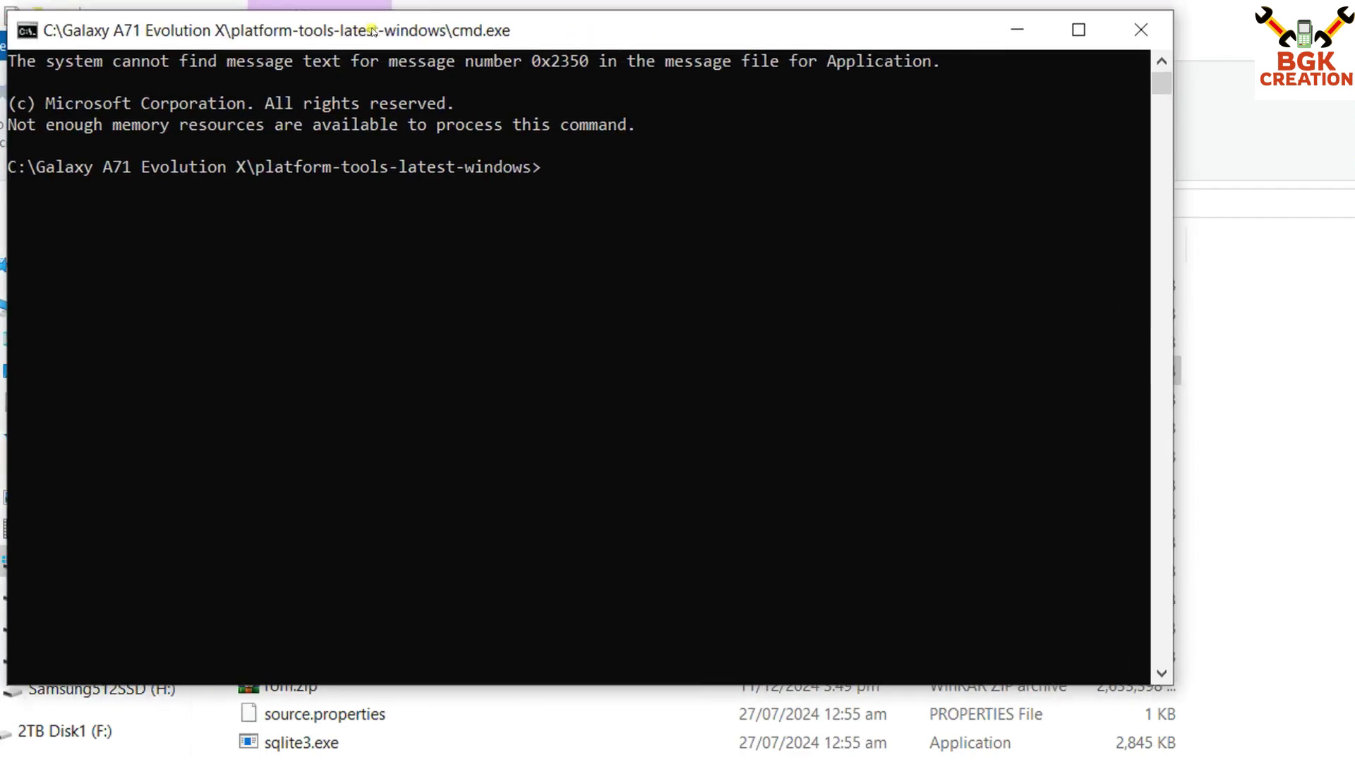
Run the copied command "tar --format=ustar -cvf recovery.tar recovery.img" in the command prompt and return to the platform-tools-latest-windows folder.
key("ctrl+v")
key("Return")
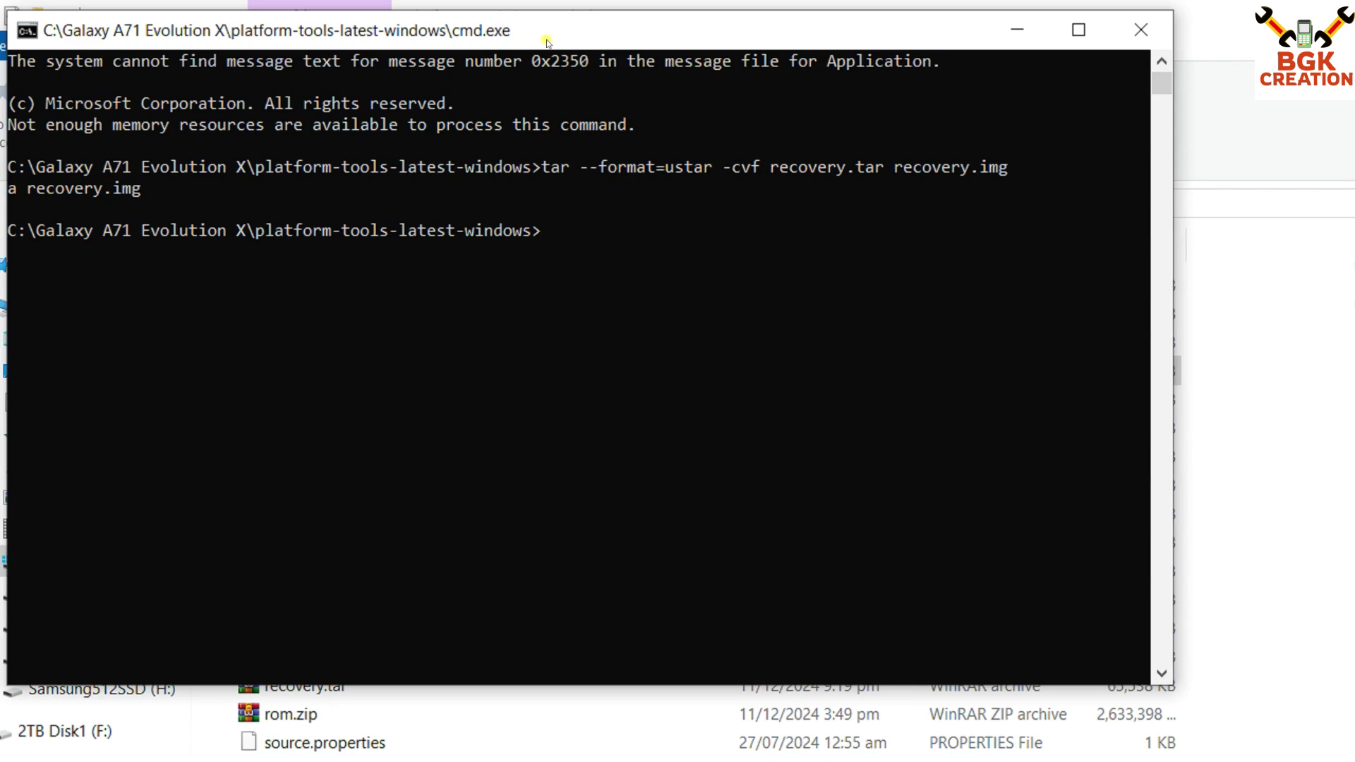
left_click(930, 4)
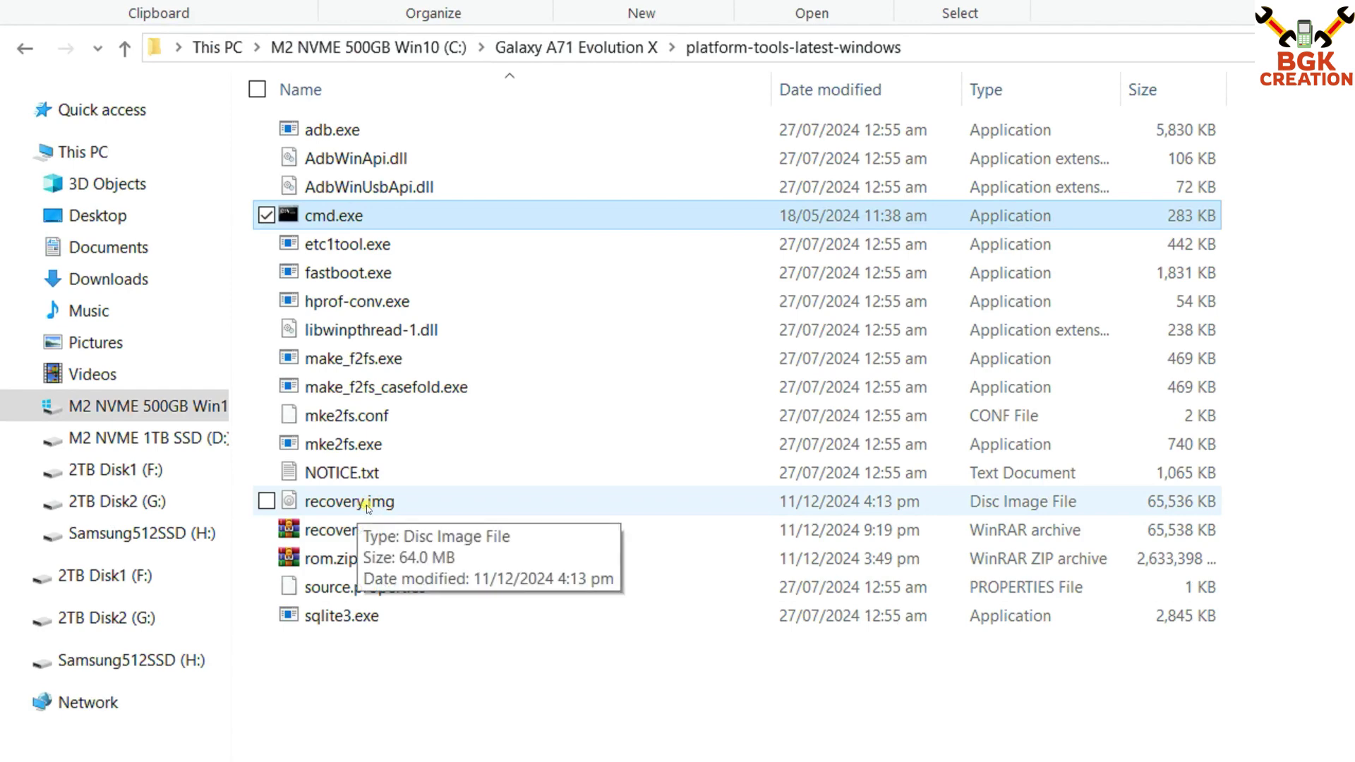
Move recovery.tar from the platform-tools-latest-windows folder to the Galaxy A71 Evolution X folder.
left_click(366, 505)
left_click(385, 534)
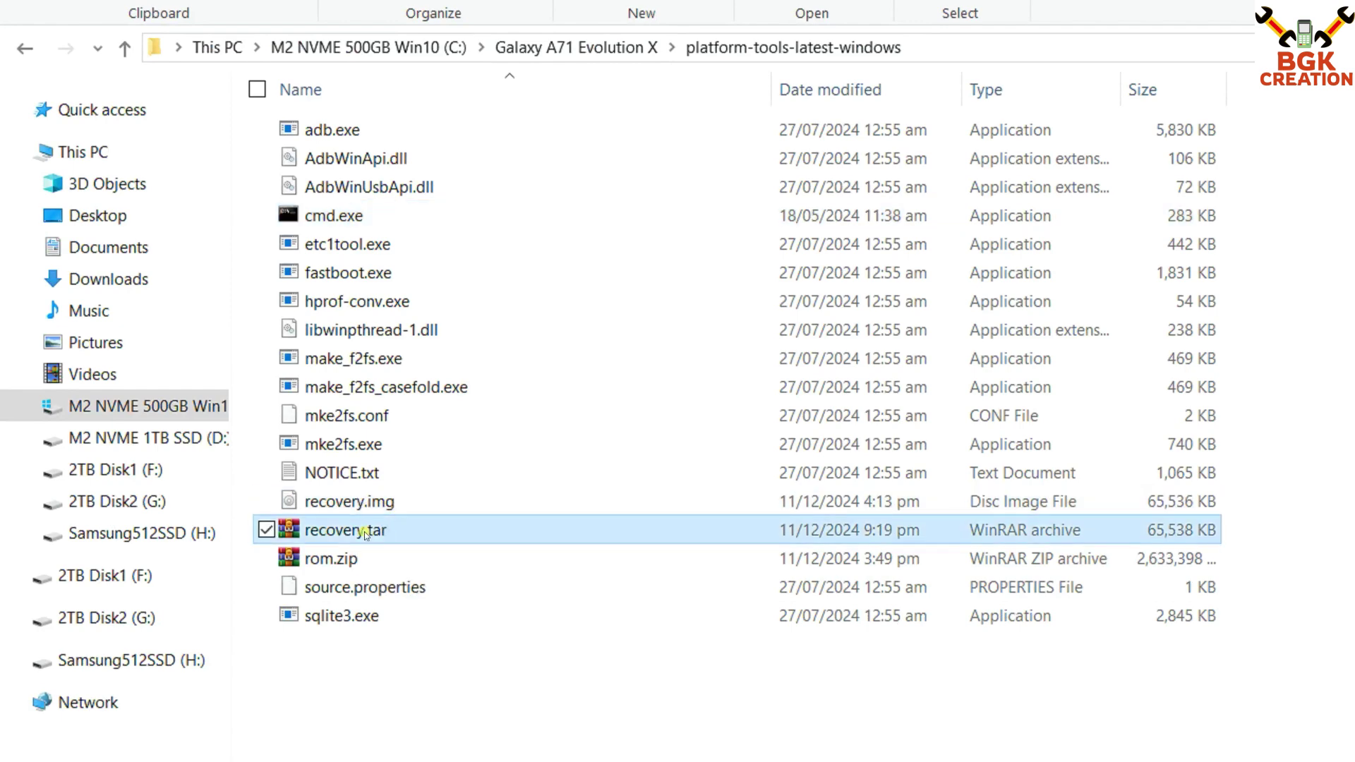
right_click(400, 531)
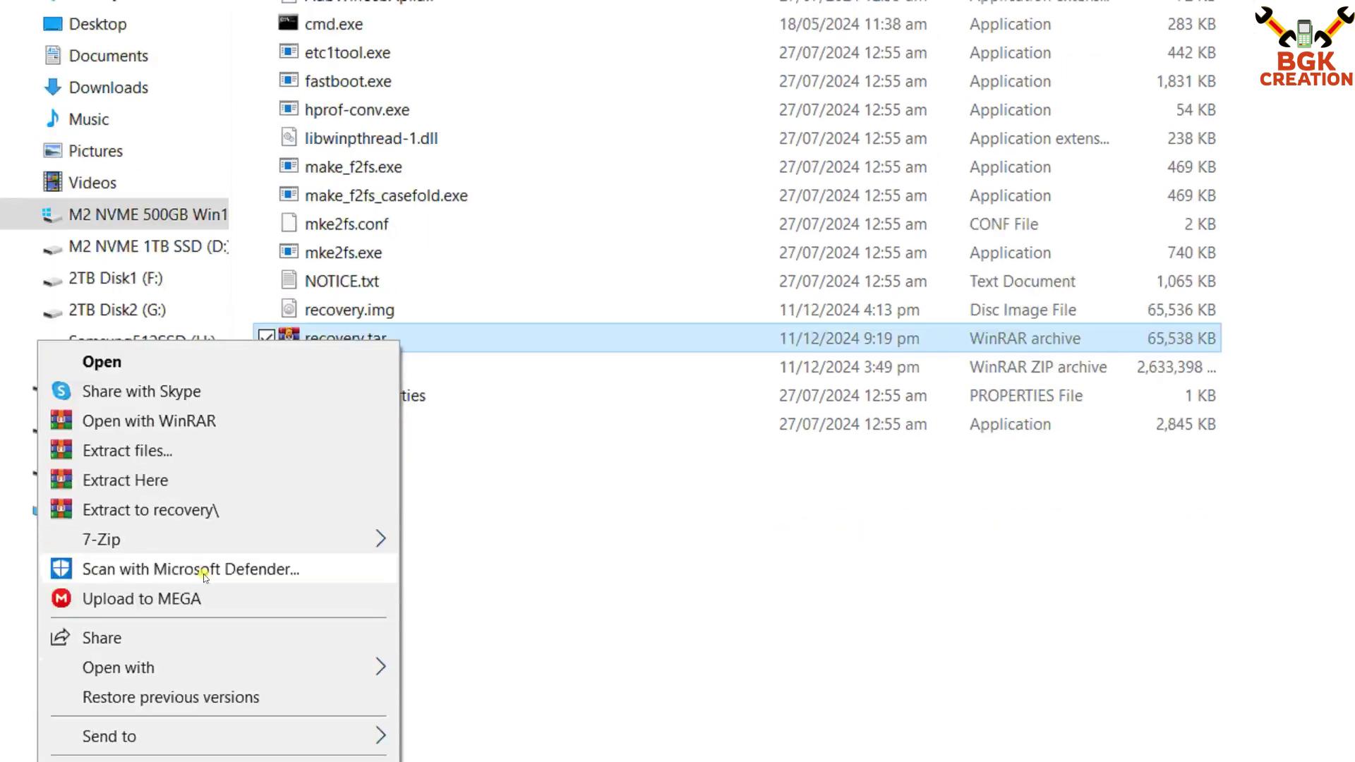
left_click(151, 577)
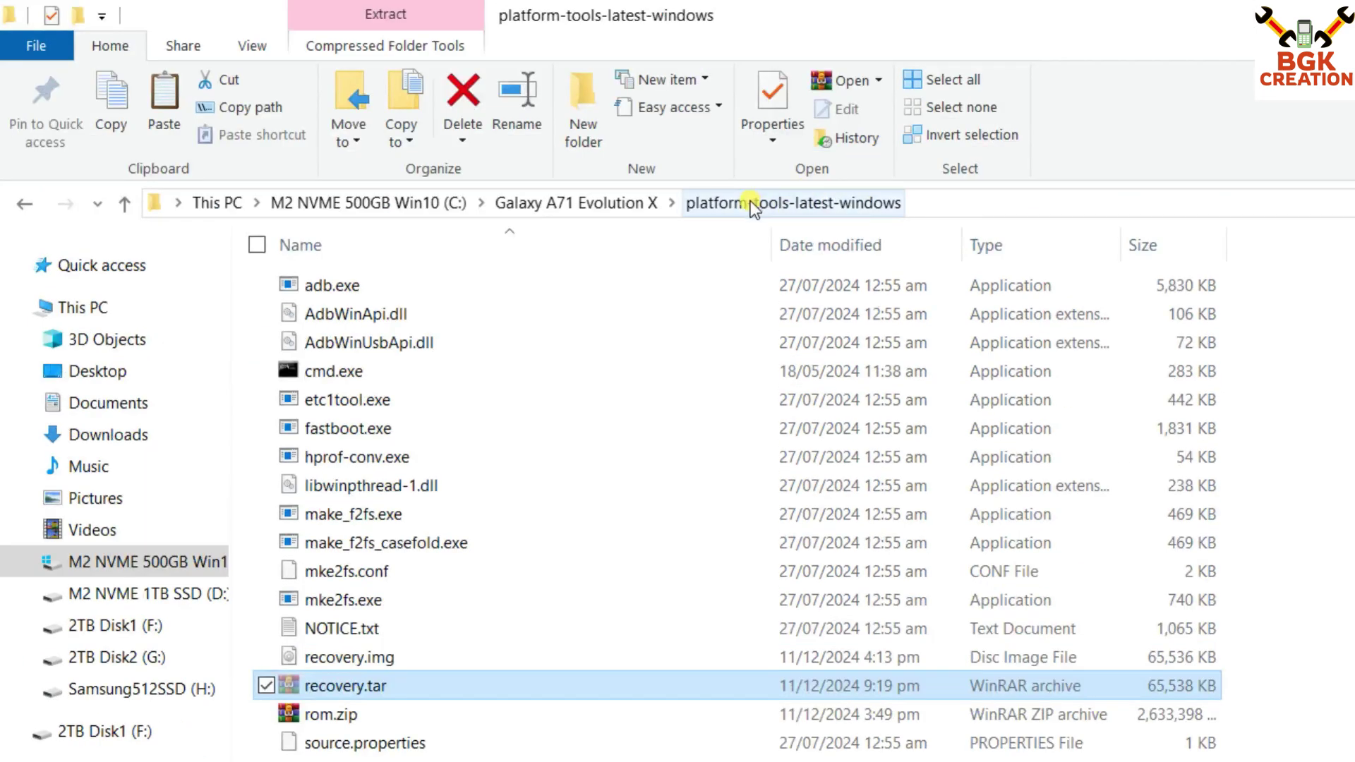
key("alt+Left")
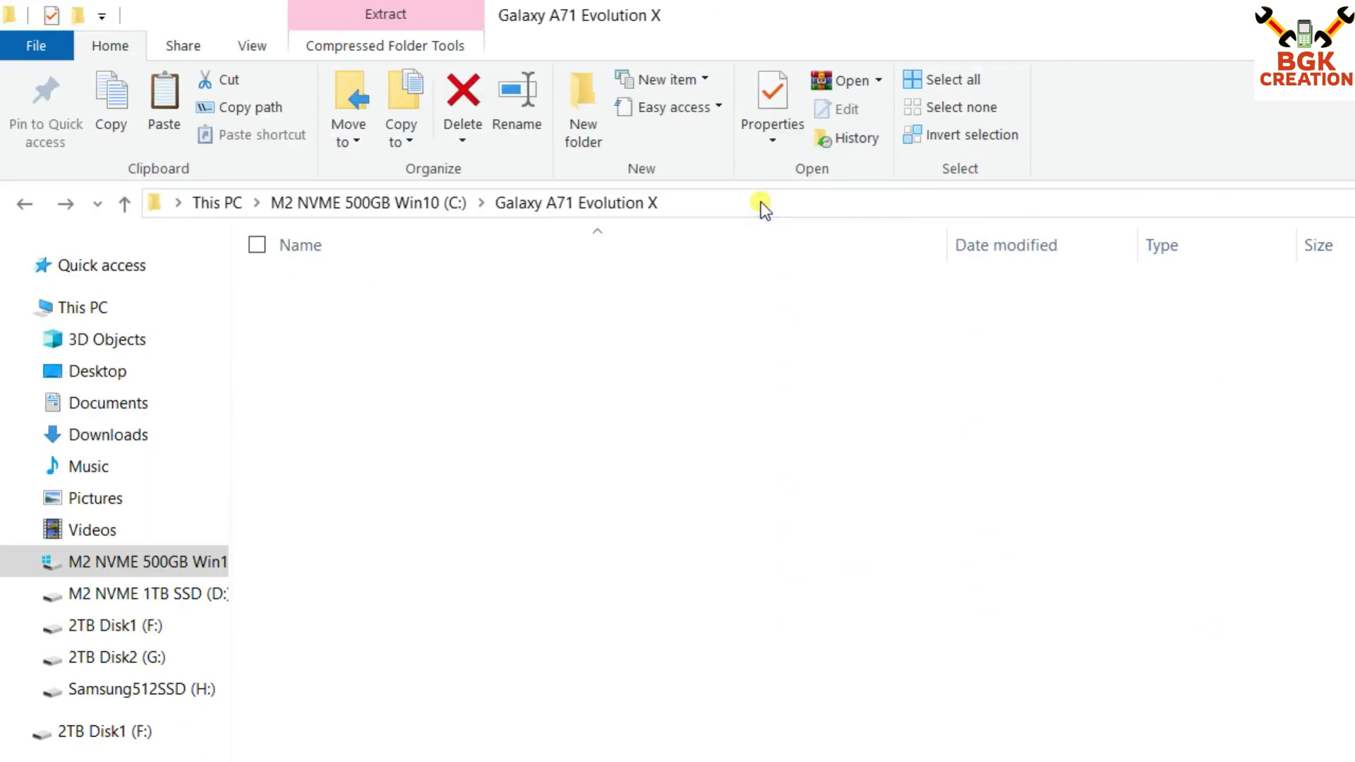
right_click(715, 524)
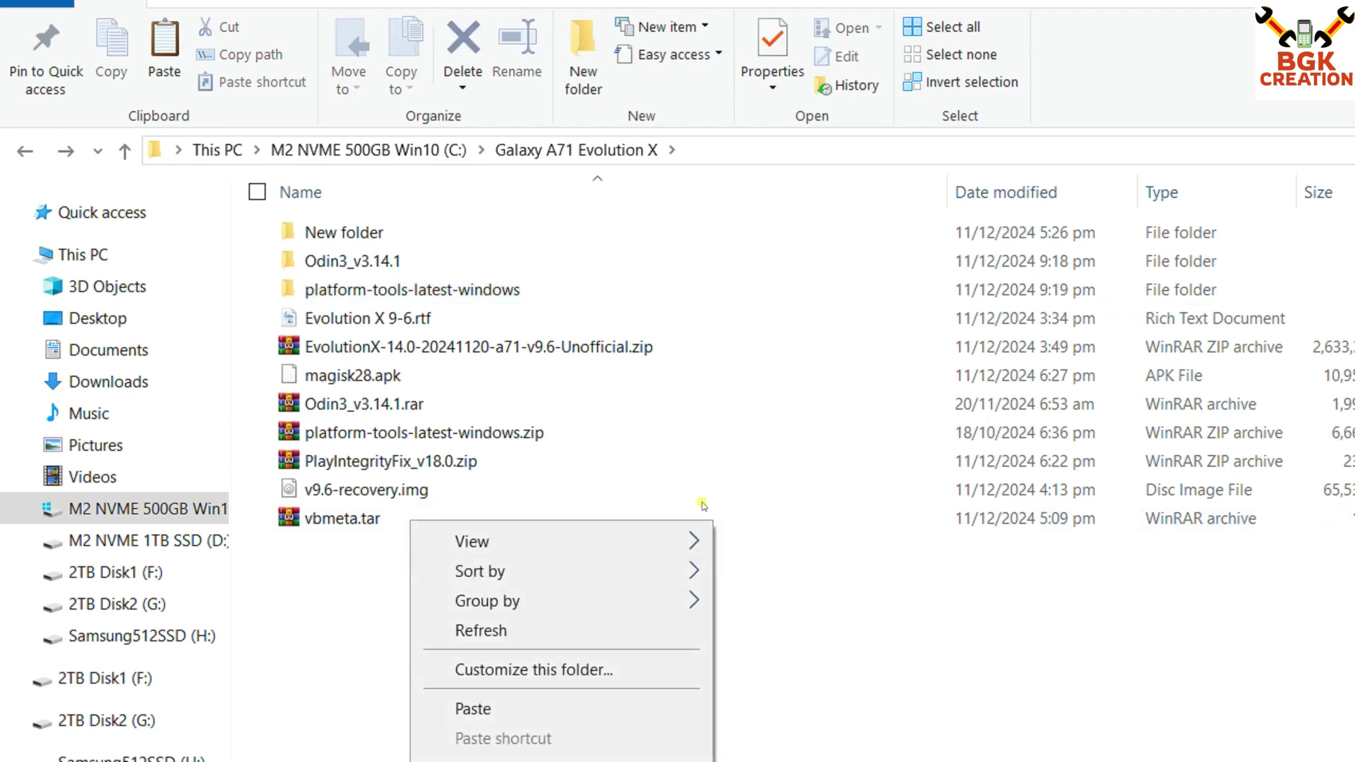
left_click(523, 710)
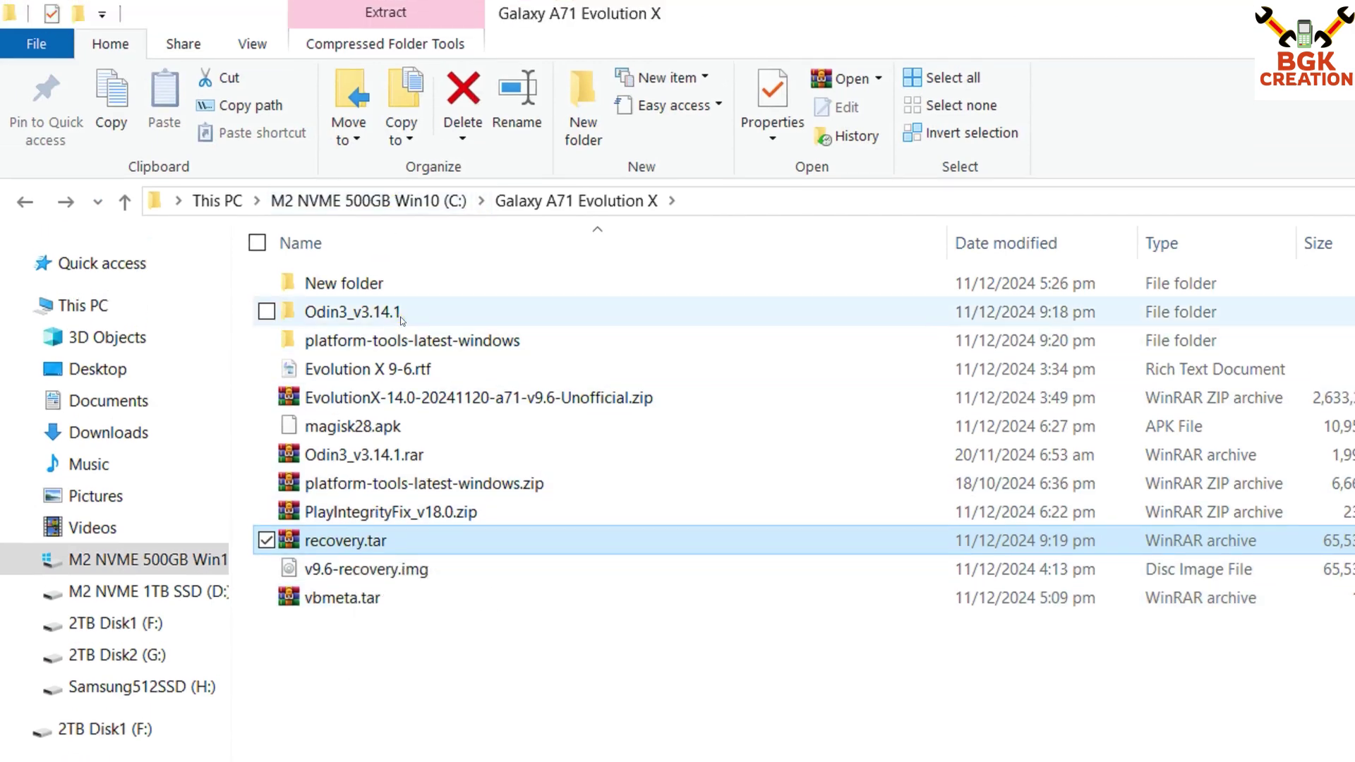
Launch Odin3 v3.14.1.exe from the Odin3_v3.14.1 folder, accept its startup notice and reposition the Odin3 window.
left_click(401, 320)
double_click(419, 314)
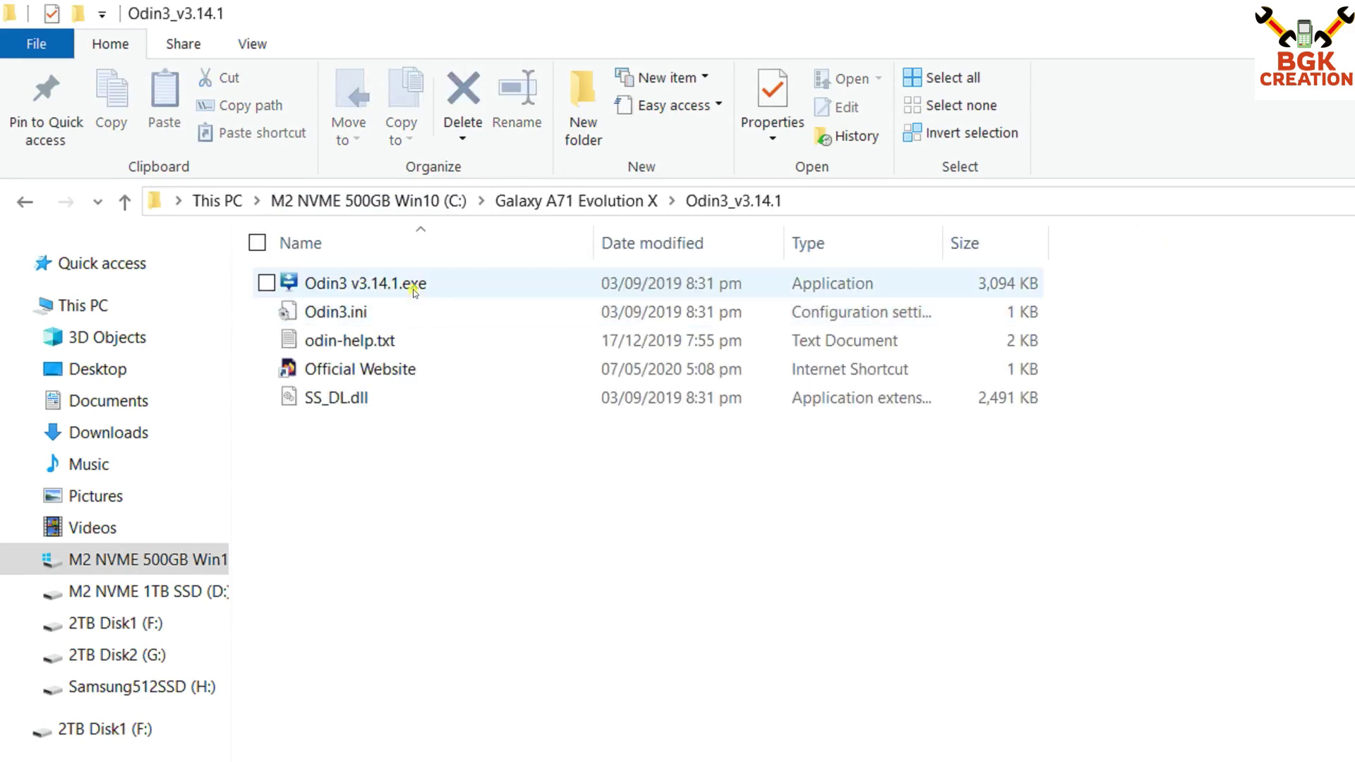
left_click(413, 285)
double_click(414, 285)
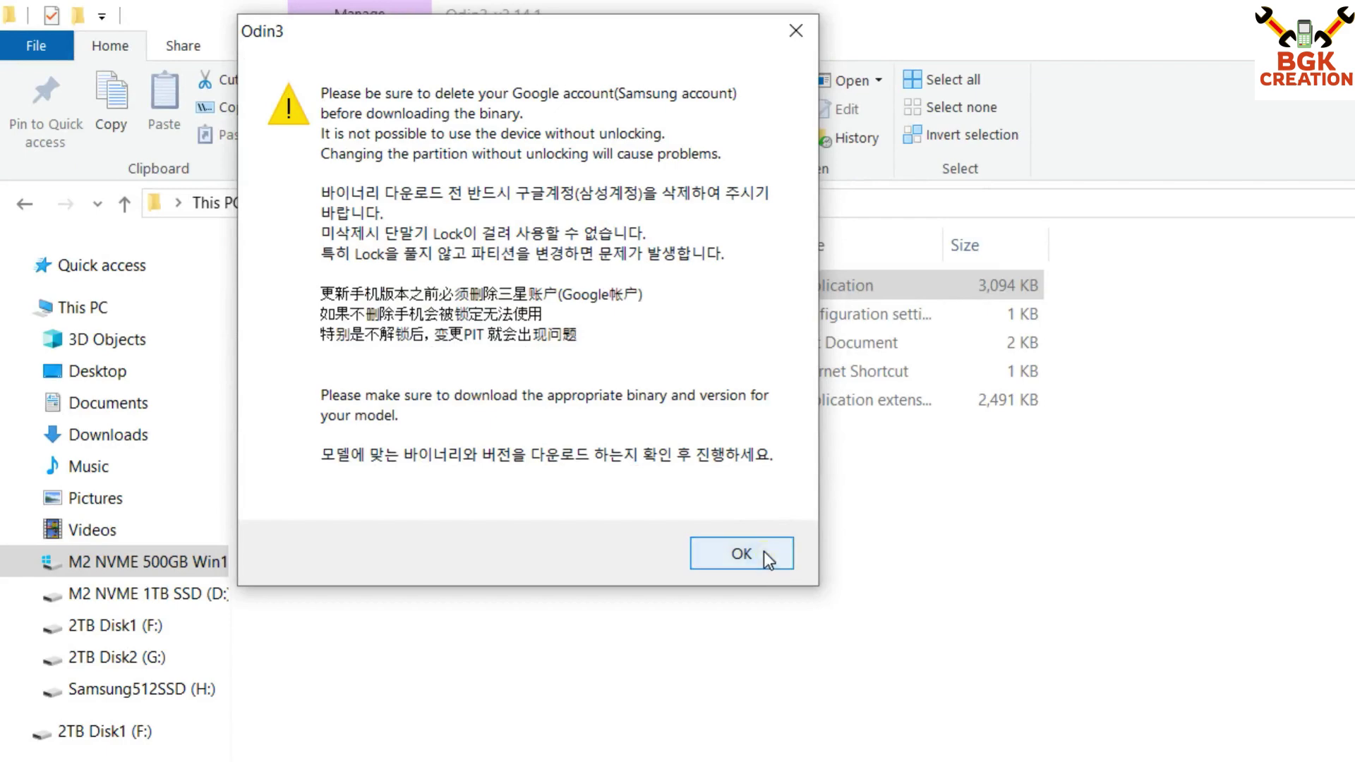
left_click(803, 687)
left_click_drag(1007, 347, 254, 31)
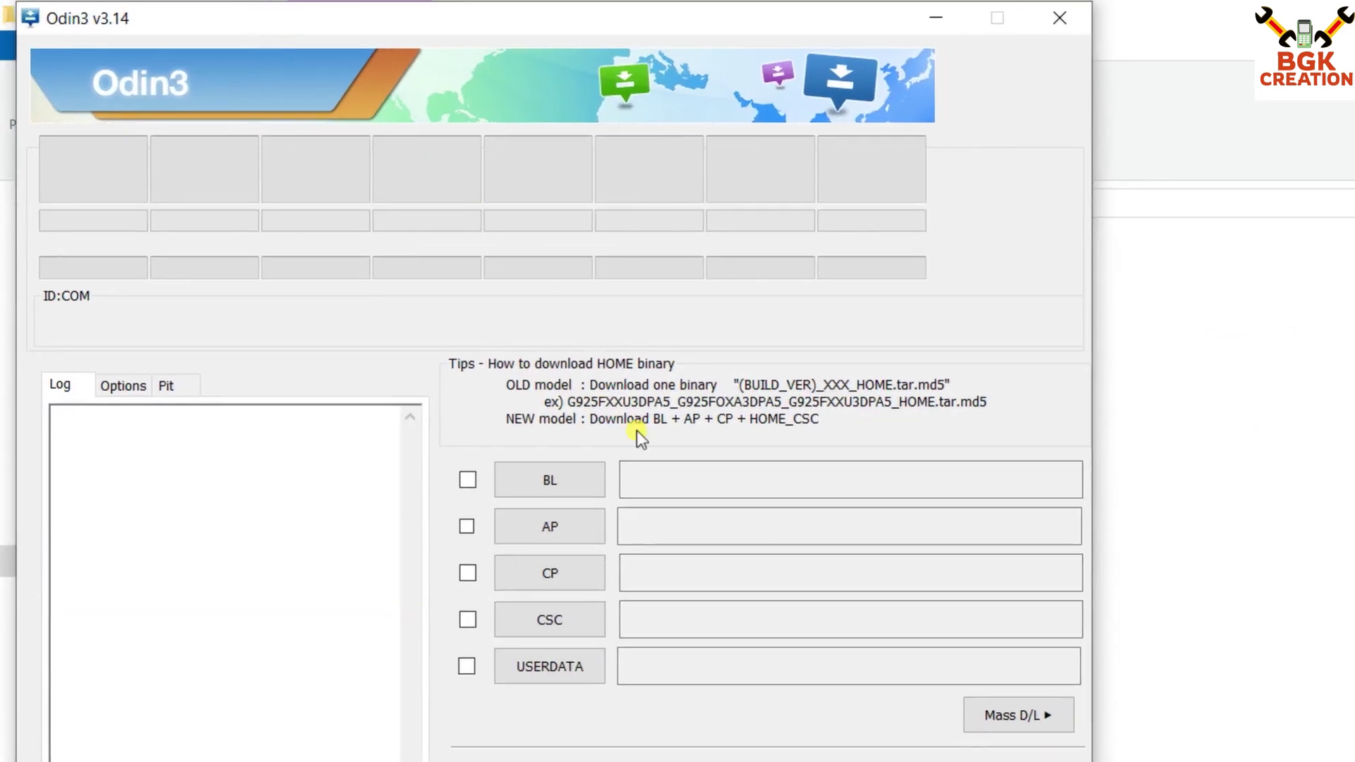
Load recovery.tar from the Galaxy A71 Evolution X folder as the AP file.
left_click(548, 527)
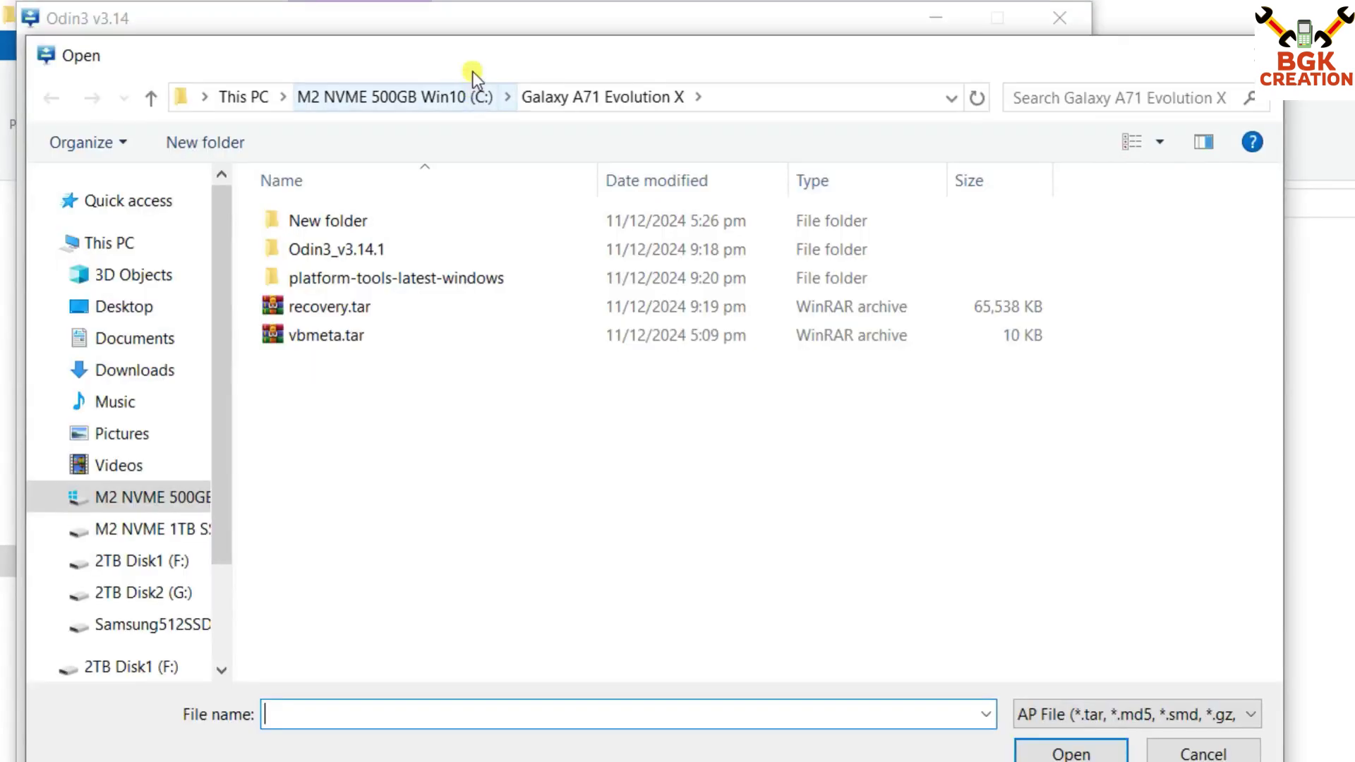
left_click_drag(463, 55, 448, 24)
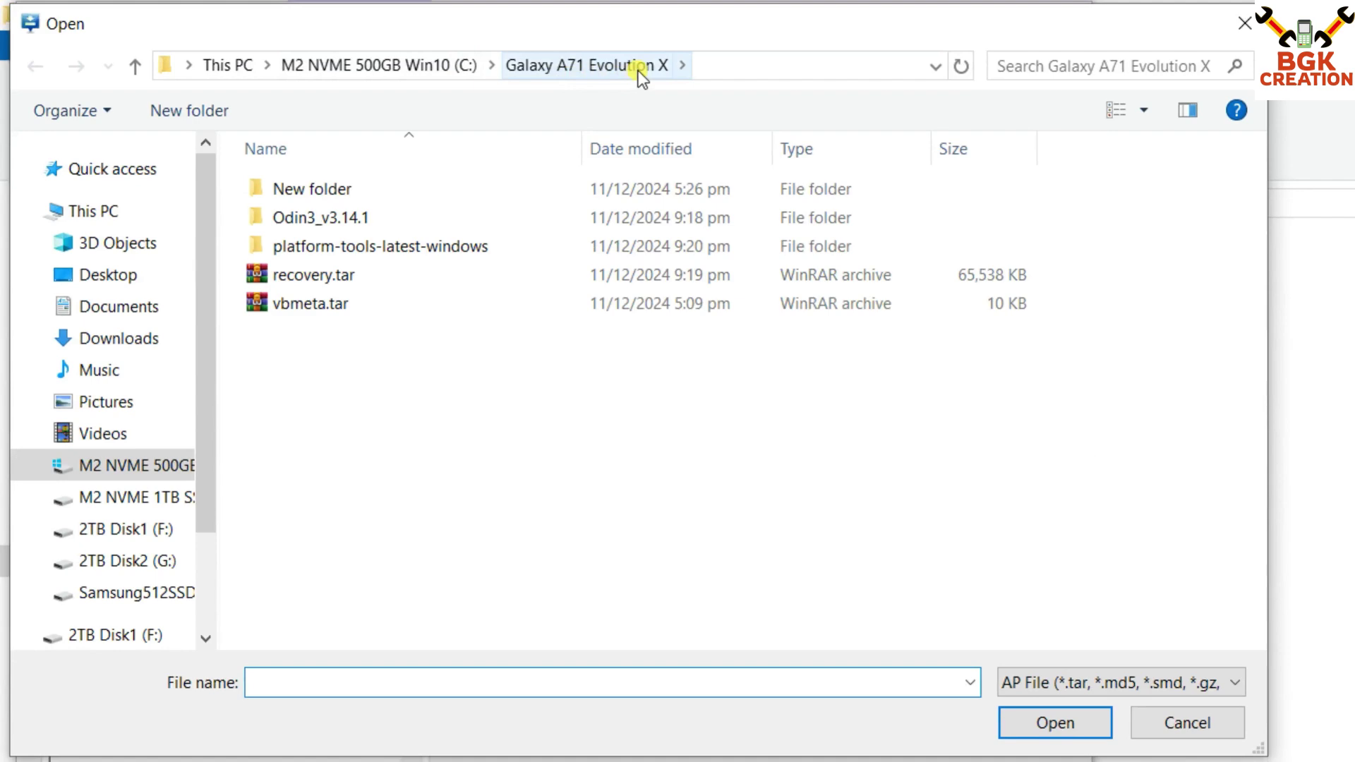
left_click(319, 279)
left_click(350, 278)
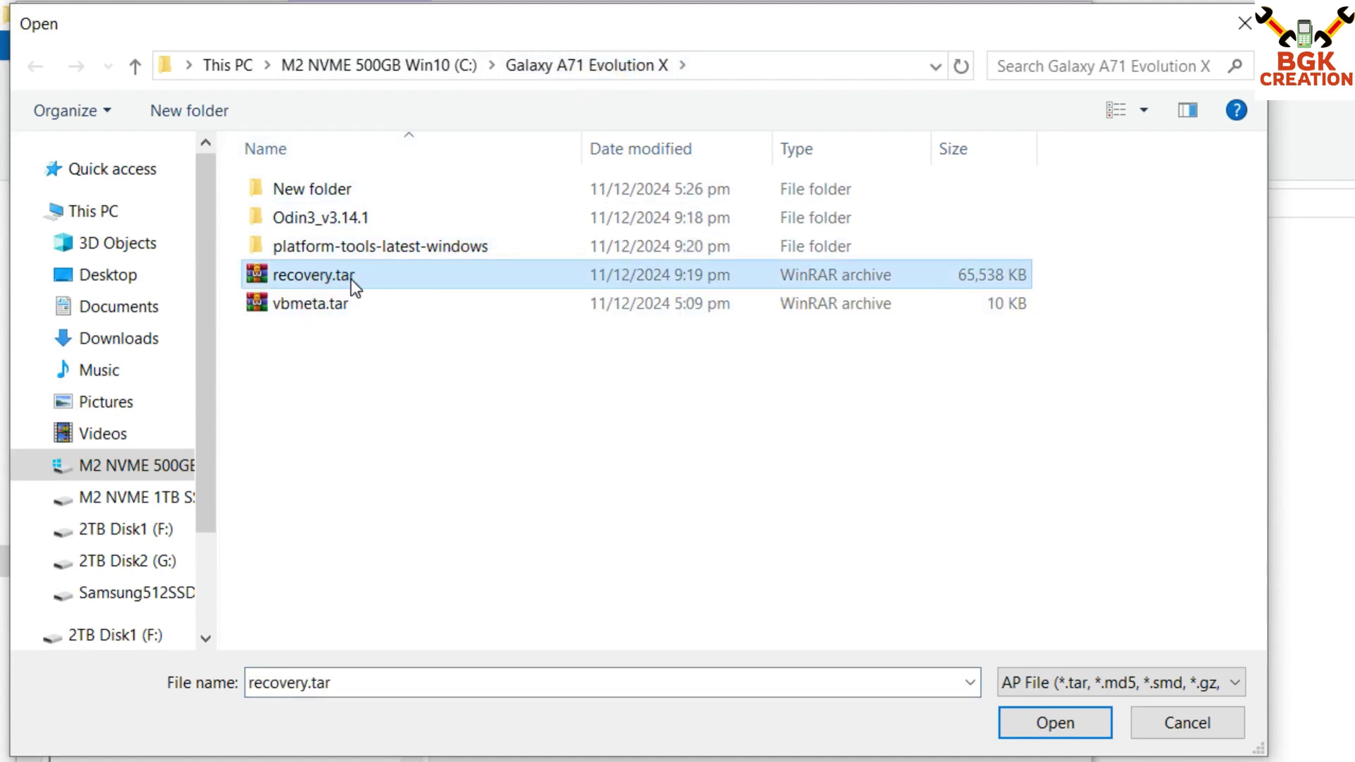
double_click(350, 279)
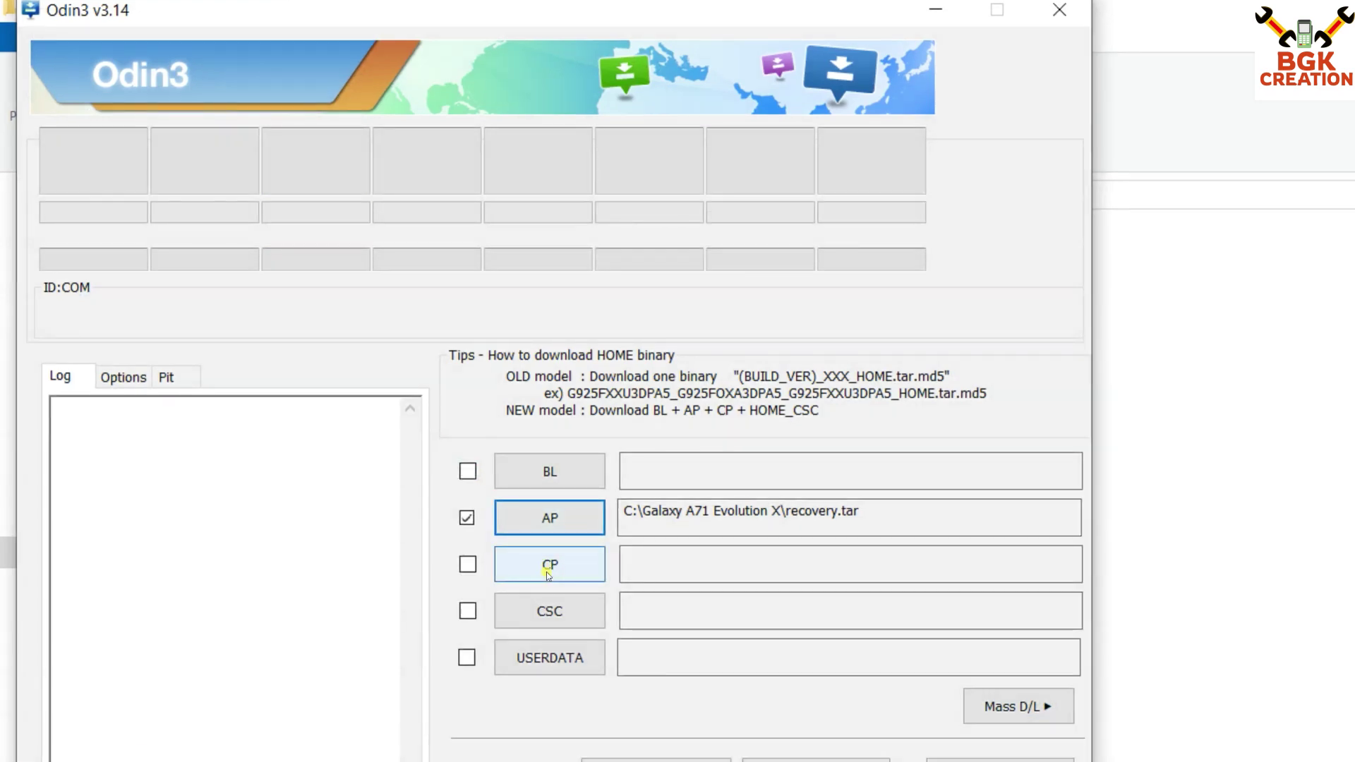
Load vbmeta.tar from the Galaxy A71 Evolution X folder as the CP file.
left_click(547, 574)
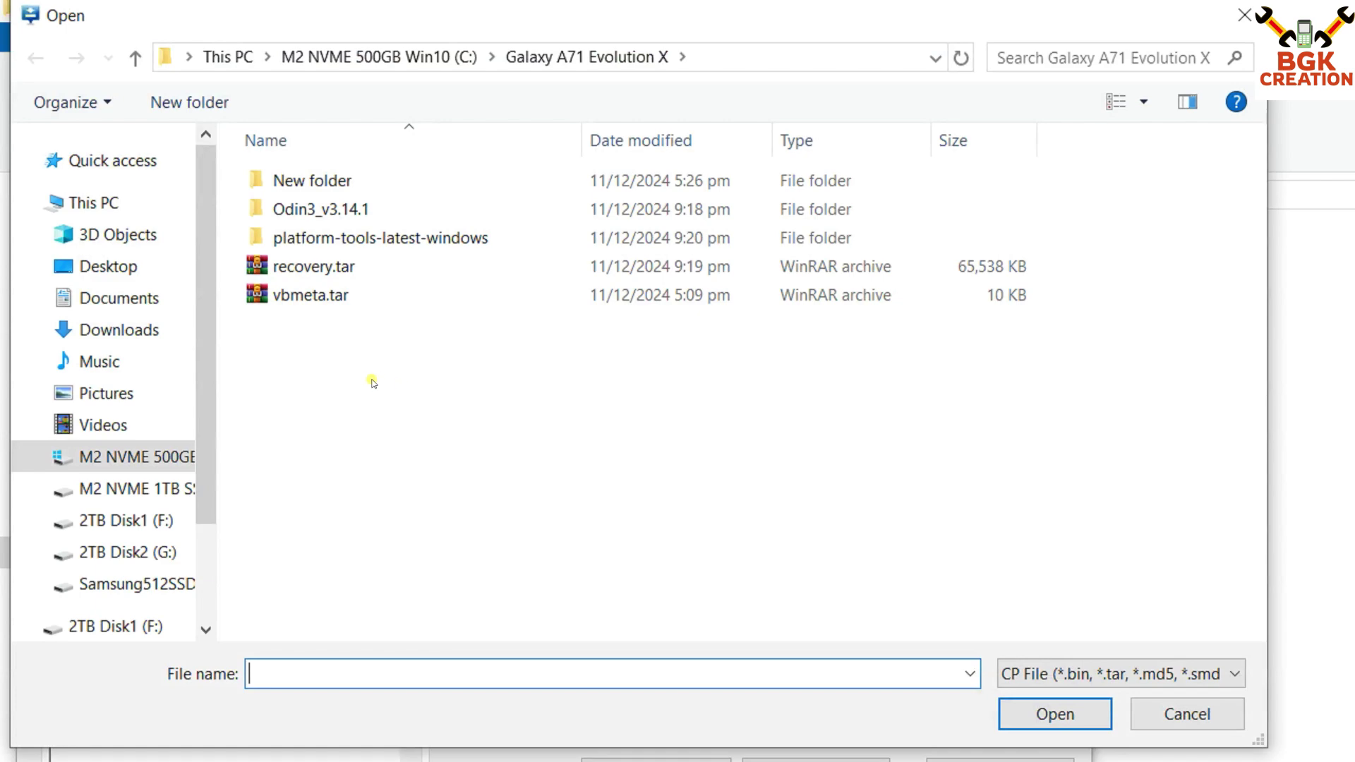
left_click(307, 302)
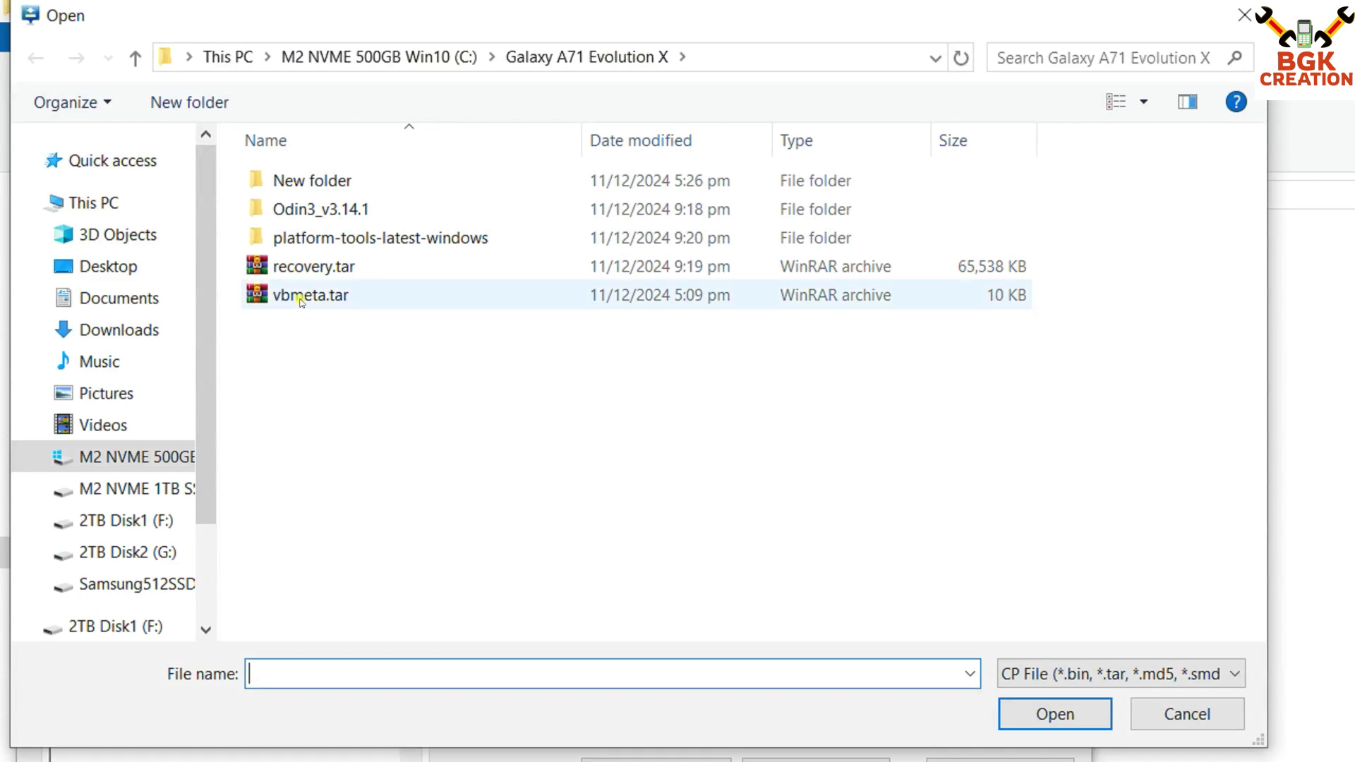
double_click(346, 302)
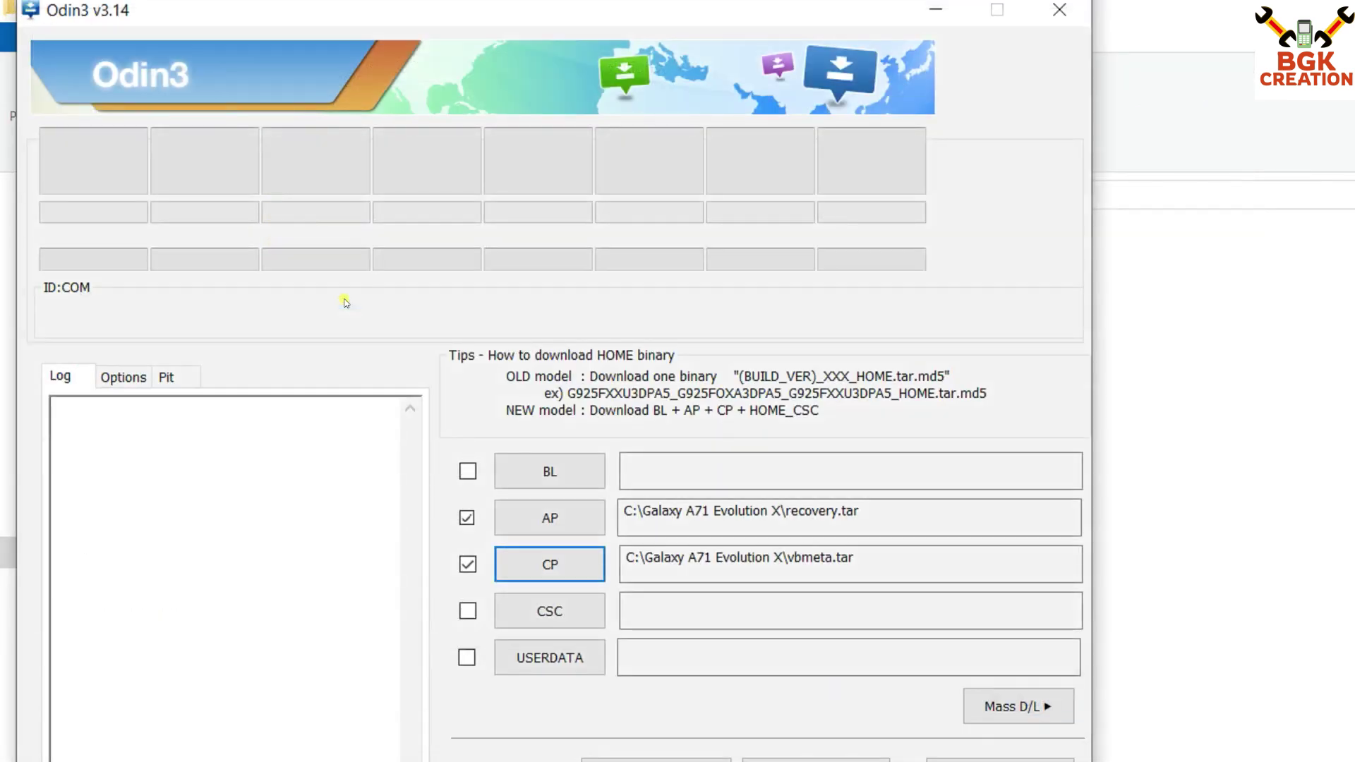